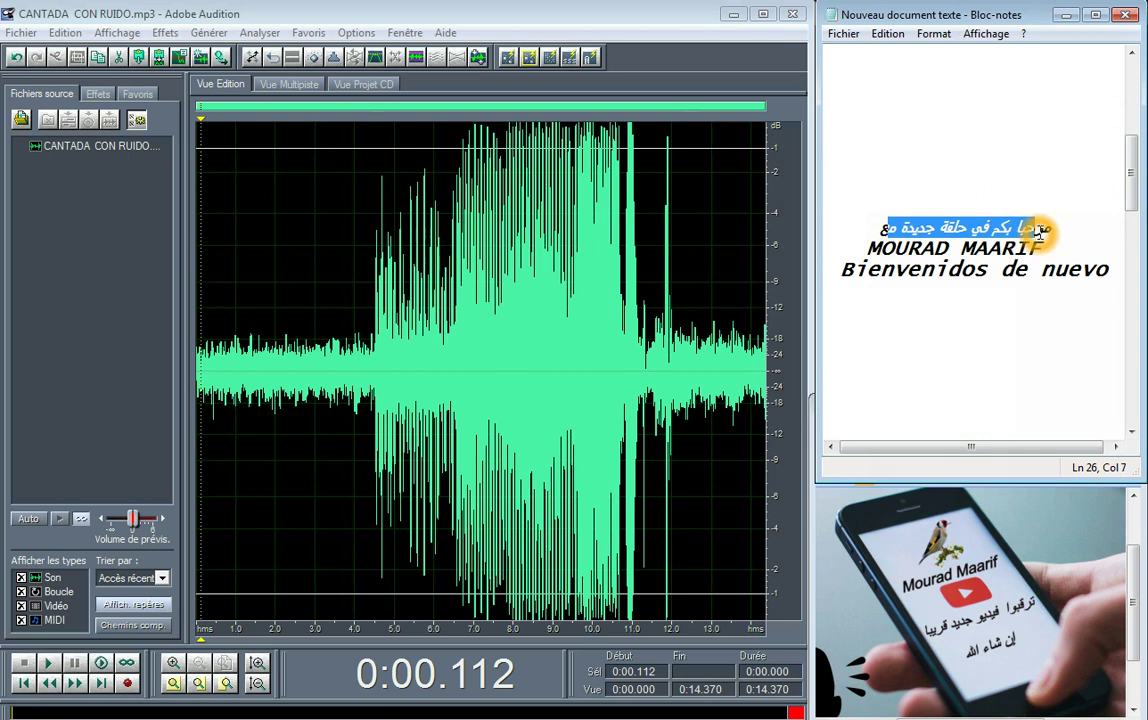
# Read through the Notepad notes, from the greeting to the explanation of removing noise from a song with Adobe Audition
pyautogui.moveTo(847, 268); pyautogui.dragTo(990, 285)
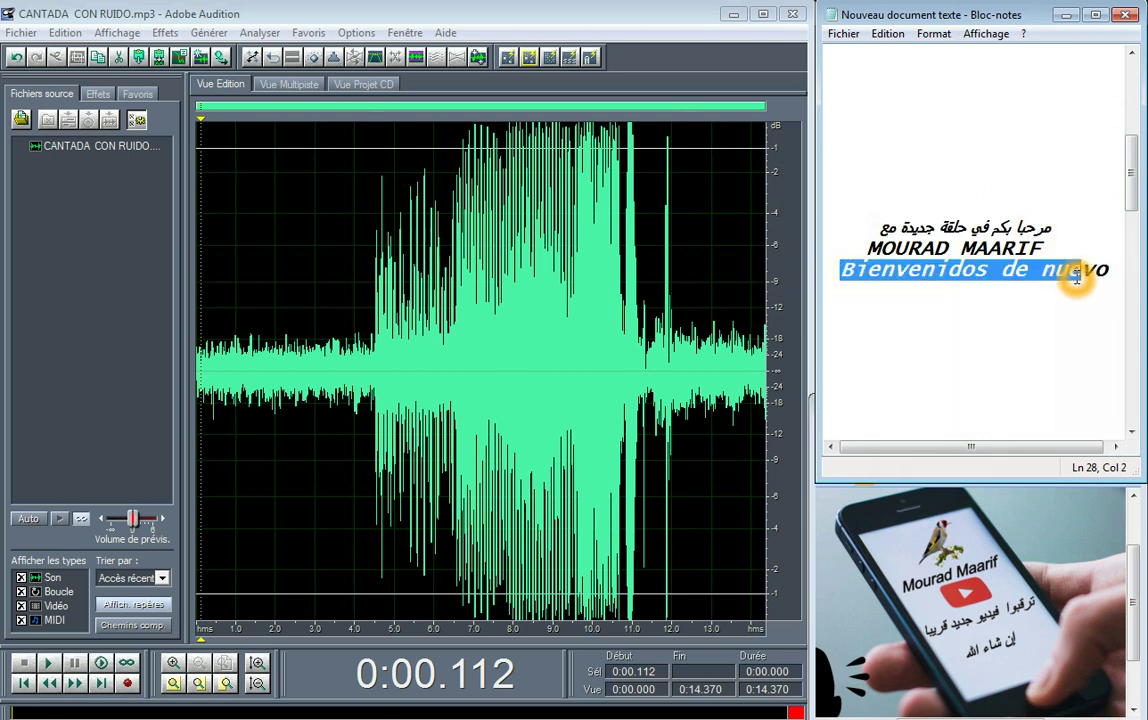
pyautogui.click(1040, 315)
pyautogui.moveTo(1133, 175); pyautogui.dragTo(1138, 265)
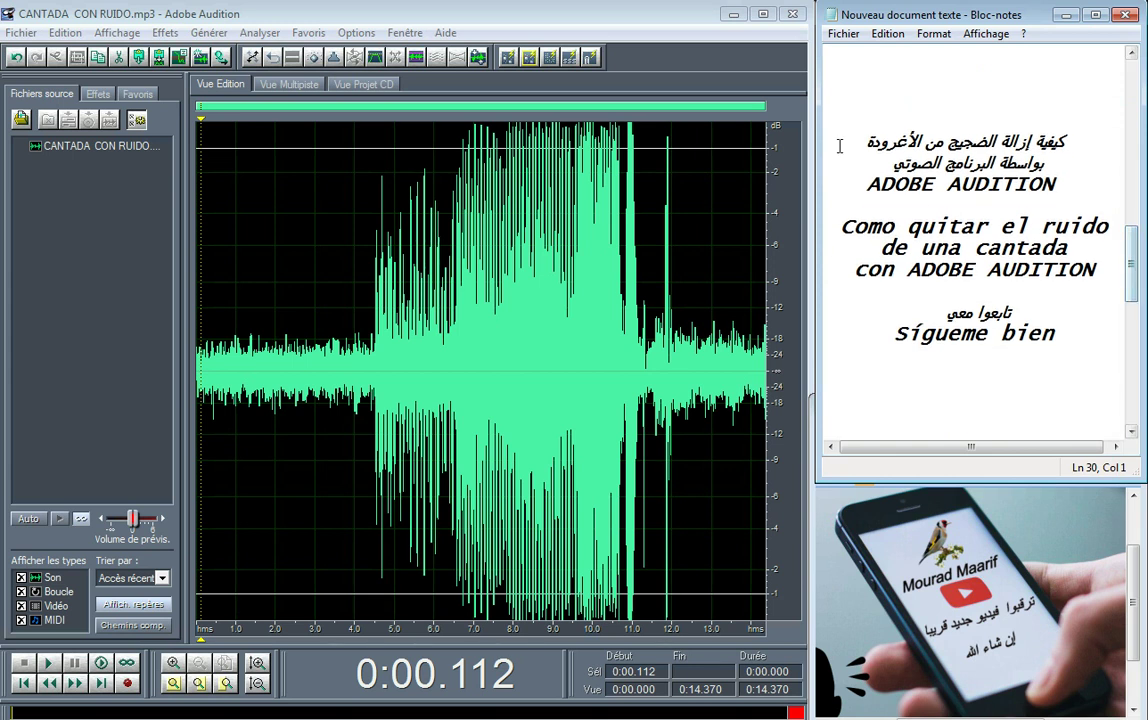
pyautogui.moveTo(1065, 140); pyautogui.dragTo(960, 165)
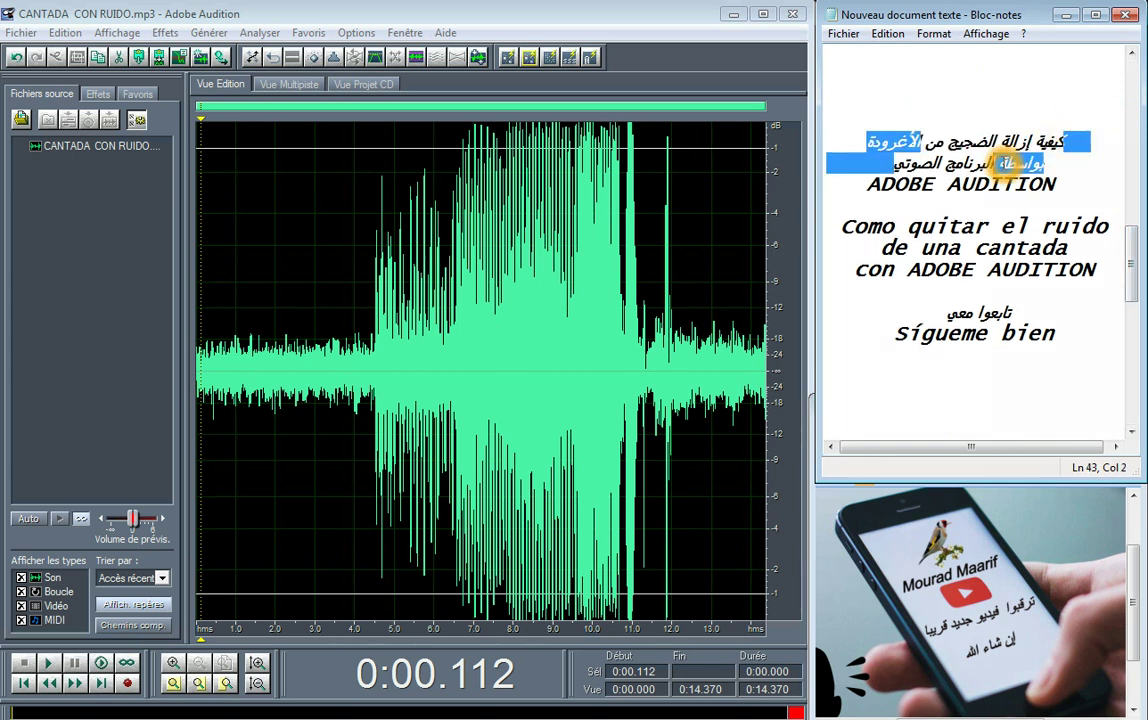
pyautogui.click(977, 256)
pyautogui.moveTo(843, 226); pyautogui.dragTo(1015, 269)
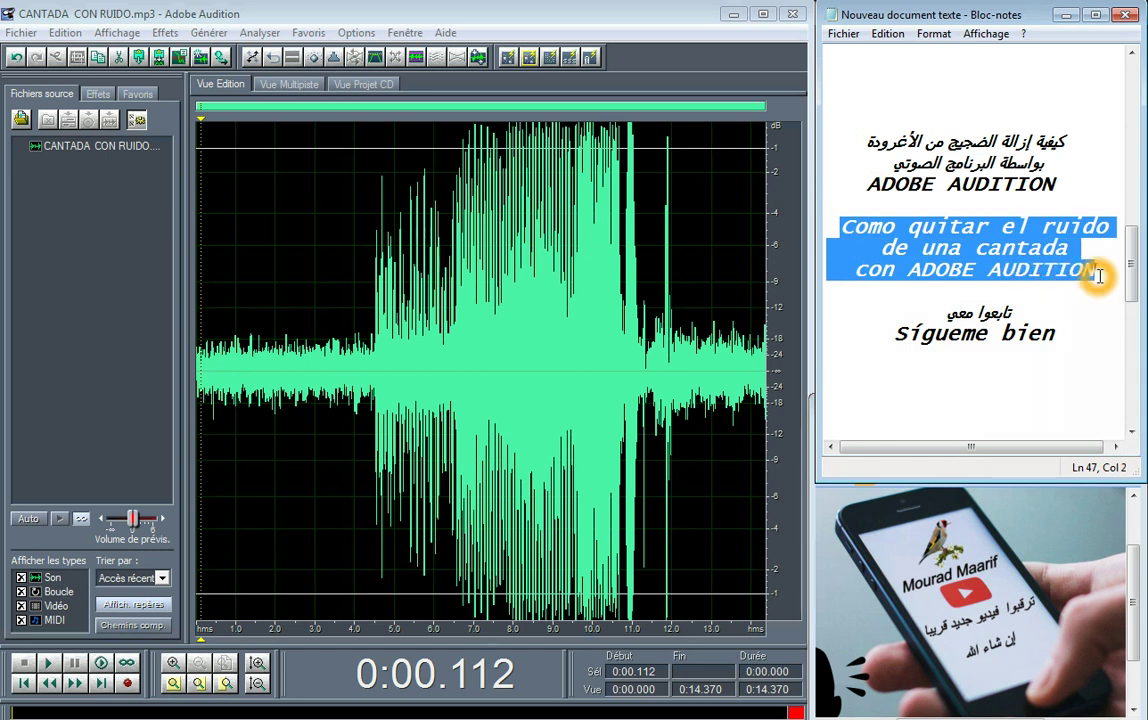
pyautogui.click(1061, 372)
pyautogui.moveTo(958, 303); pyautogui.dragTo(1007, 336)
pyautogui.click(990, 357)
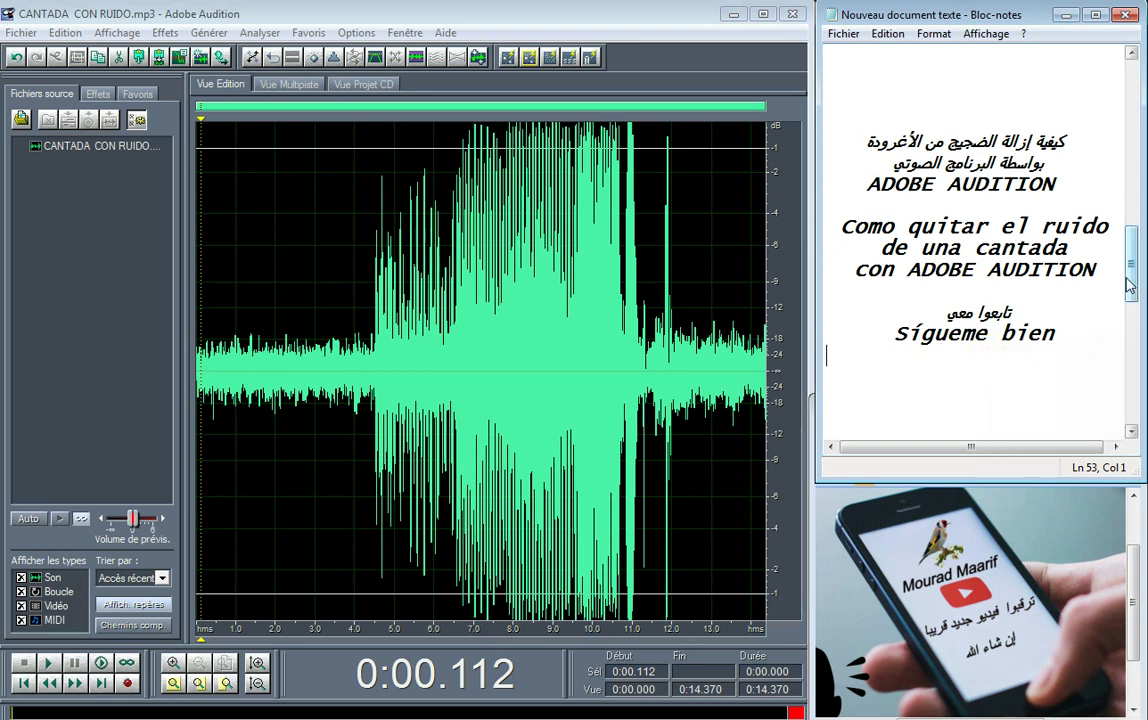
pyautogui.moveTo(1136, 271)
pyautogui.mouseDown()
pyautogui.moveTo(1136, 298)
pyautogui.moveTo(1137, 288)
pyautogui.mouseUp()
# Play the entire noisy recording in the Audition waveform view to hear it before cleaning
pyautogui.doubleClick(201, 366)
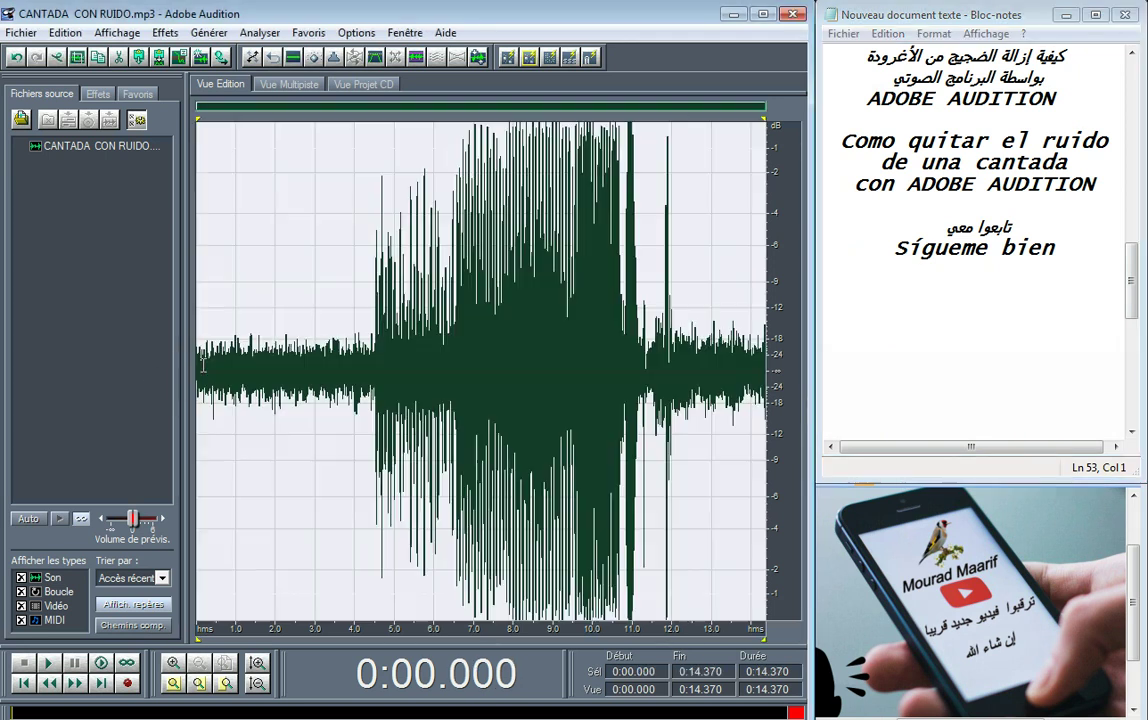
pyautogui.press('space')
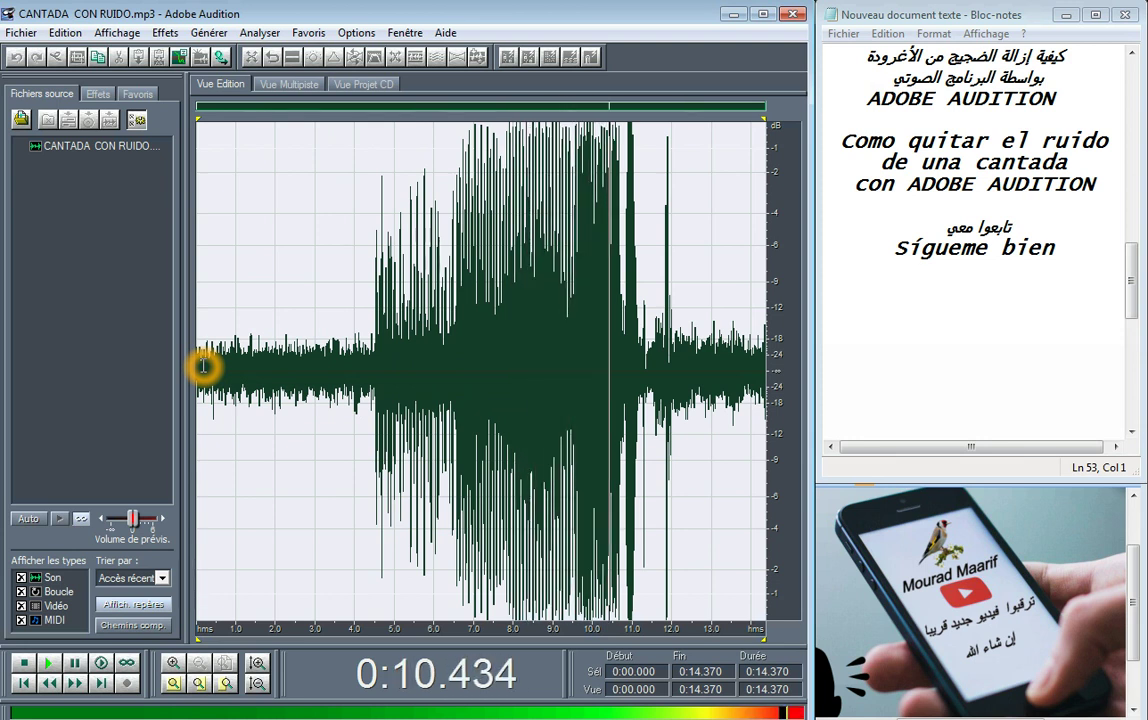
pyautogui.click(245, 361)
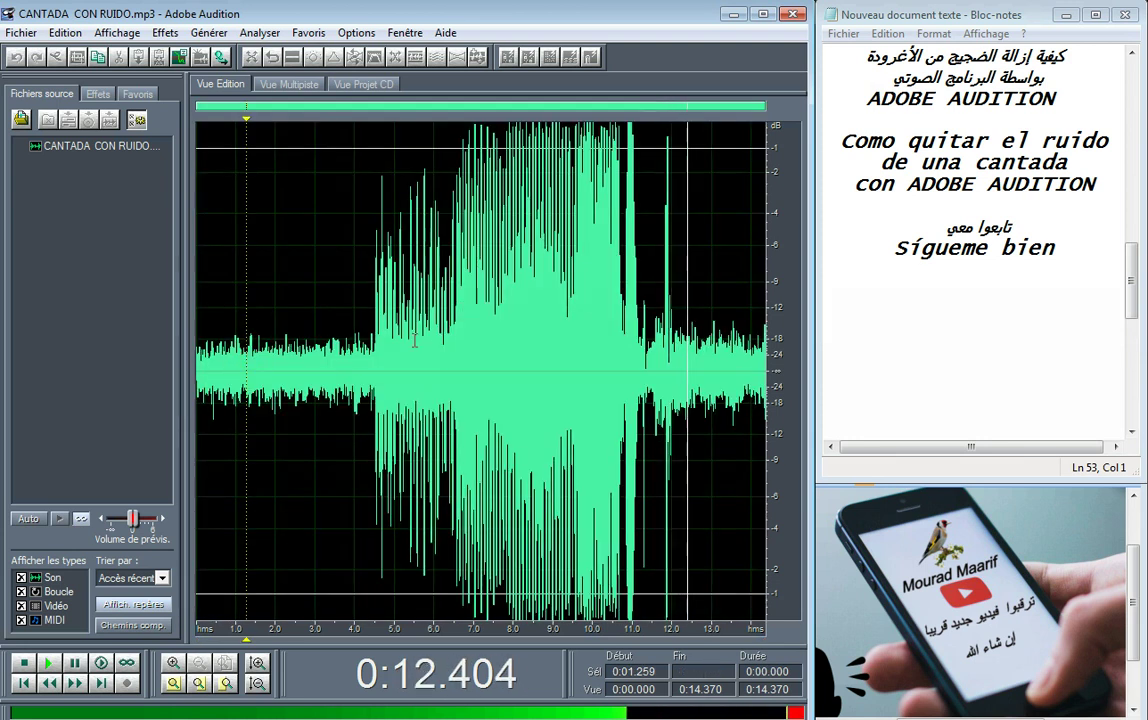
# Select the noise-only section just before the song, from 3.000 to 4.400 seconds
pyautogui.scroll(2, 336, 342)
pyautogui.scroll(2, 340, 342)
pyautogui.moveTo(480, 377); pyautogui.dragTo(248, 440)
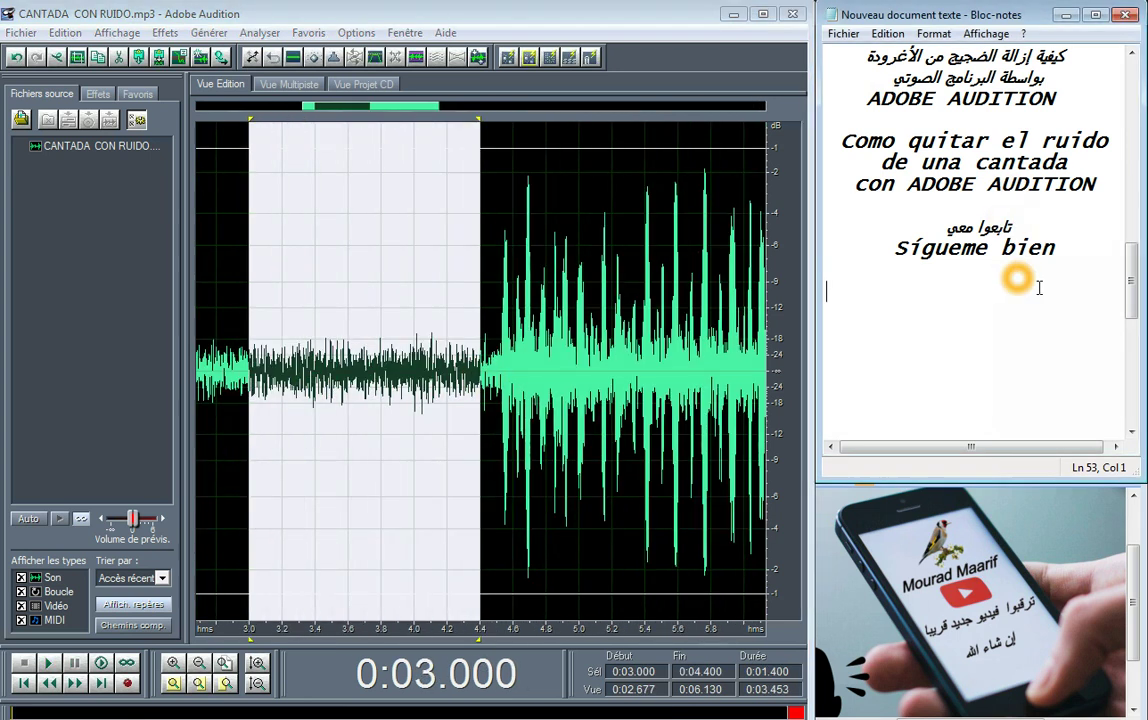
# In the Notepad note about choosing noise near the song, correct "cerba" to "cerCa"
pyautogui.moveTo(1129, 284); pyautogui.dragTo(1099, 322)
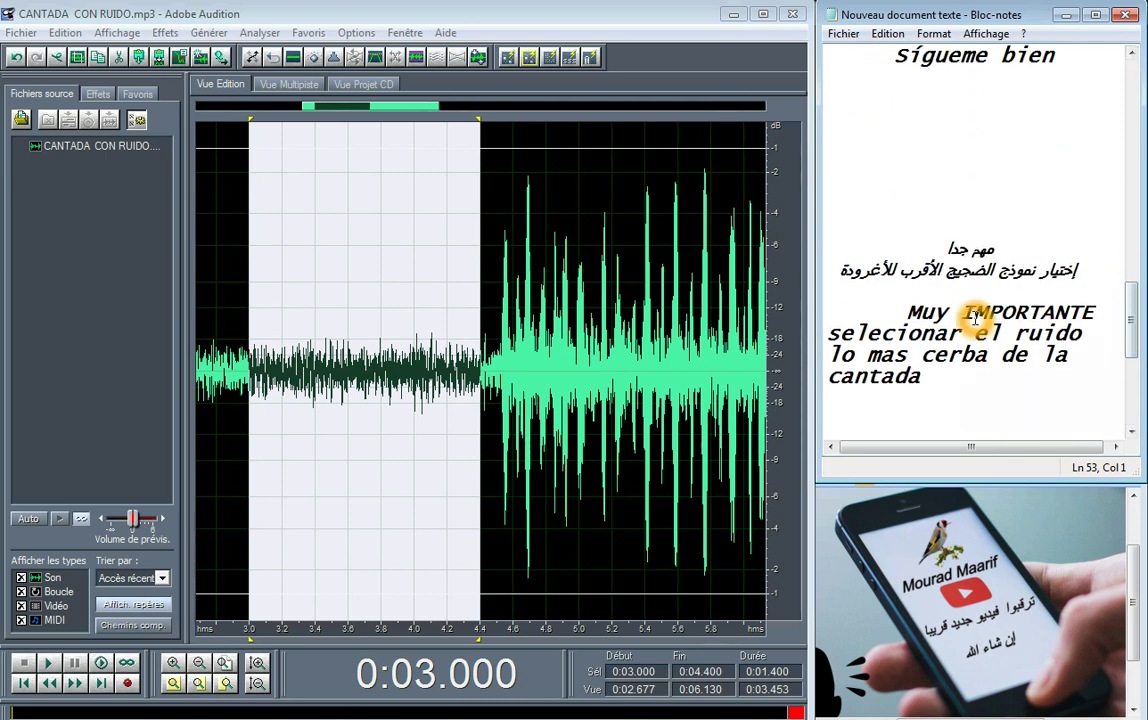
pyautogui.moveTo(906, 312); pyautogui.dragTo(959, 406)
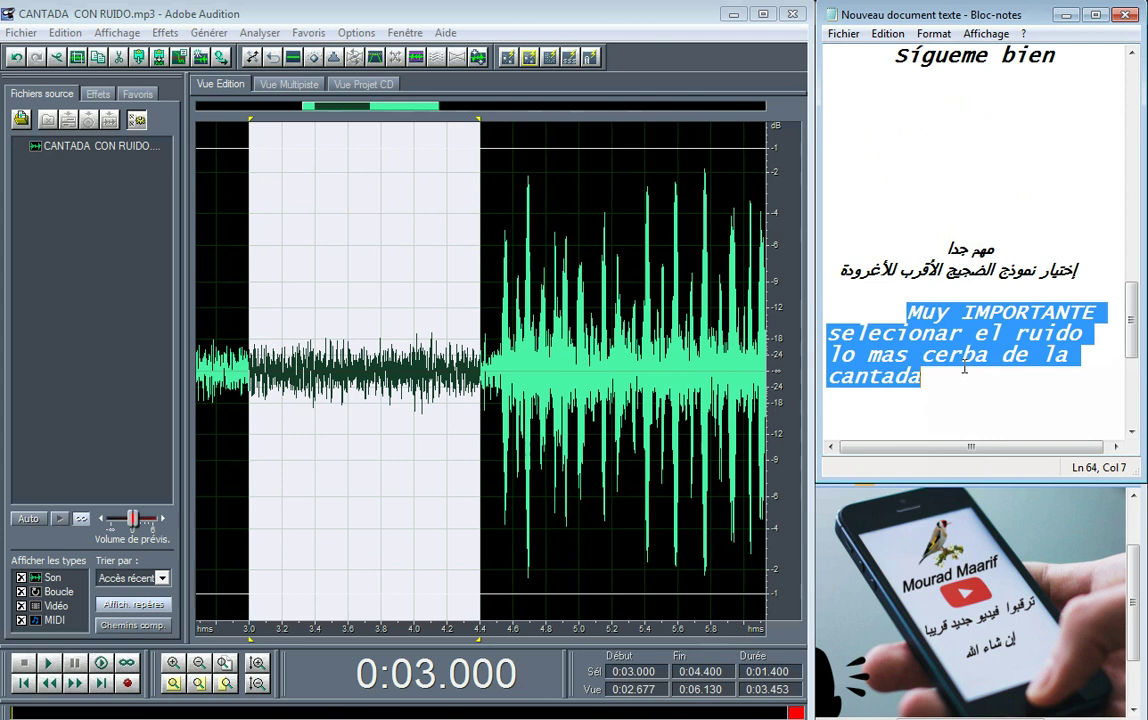
pyautogui.click(965, 368)
pyautogui.moveTo(971, 355)
pyautogui.mouseDown()
pyautogui.moveTo(940, 377)
pyautogui.moveTo(953, 360)
pyautogui.mouseUp()
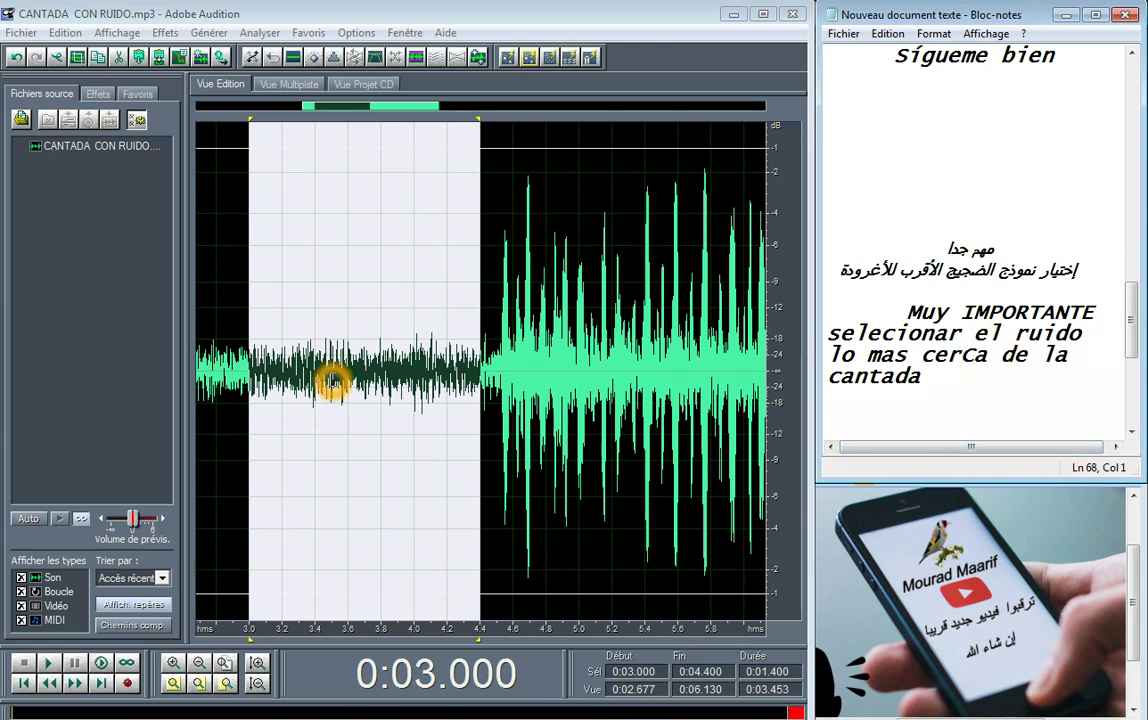
pyautogui.click(376, 376)
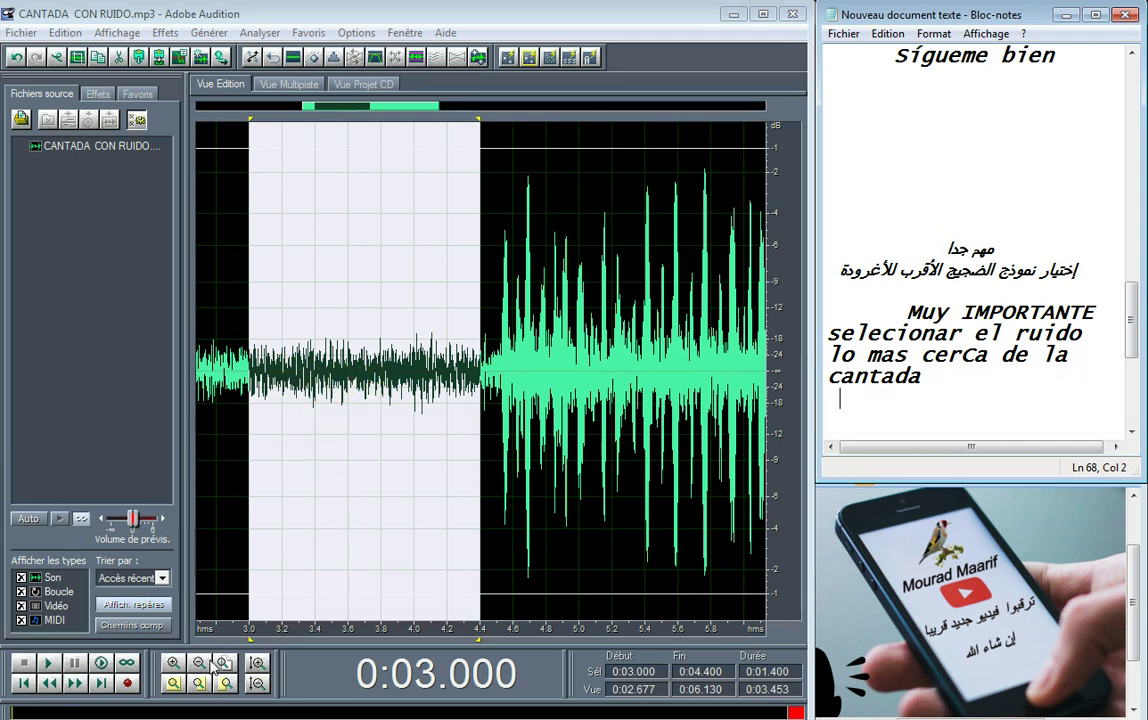
# Listen to the selected noise segment in Audition and capture it as the noise reduction profile
pyautogui.click(47, 663)
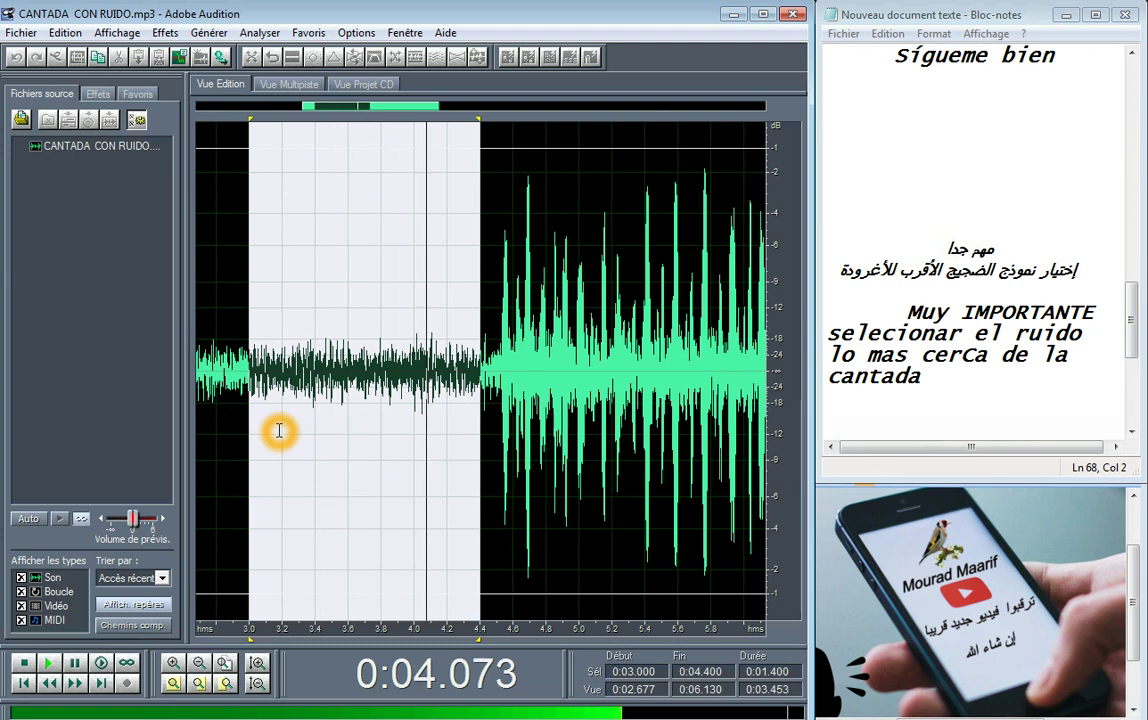
pyautogui.press('space')
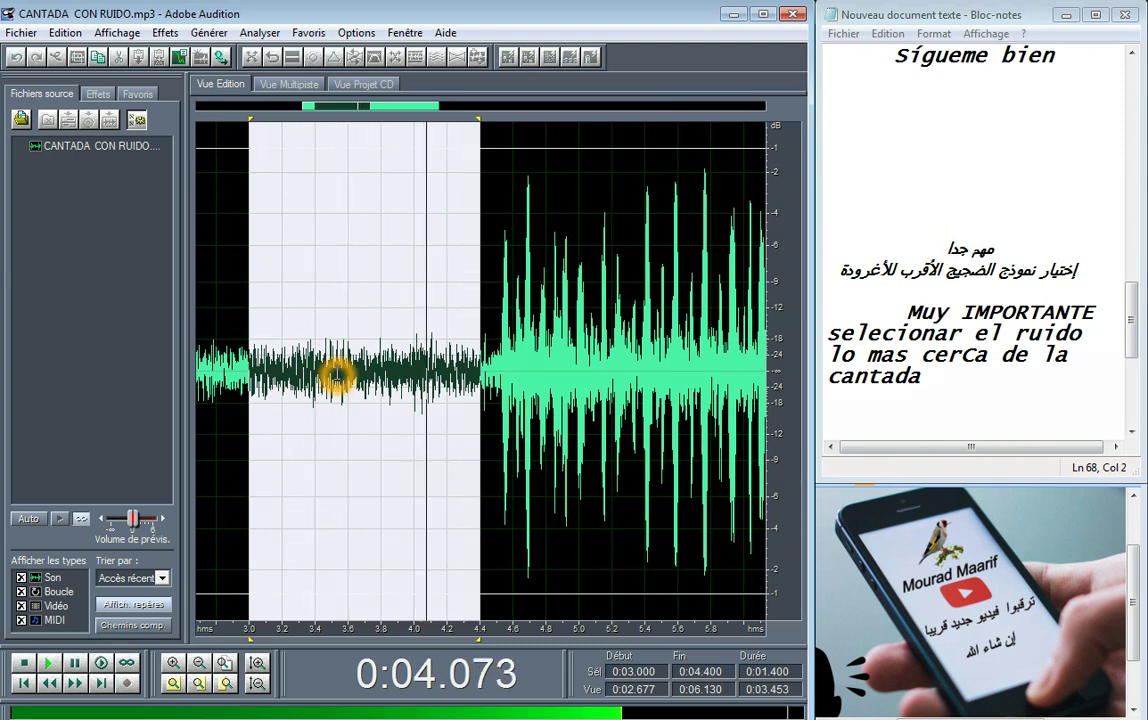
pyautogui.rightClick(338, 367)
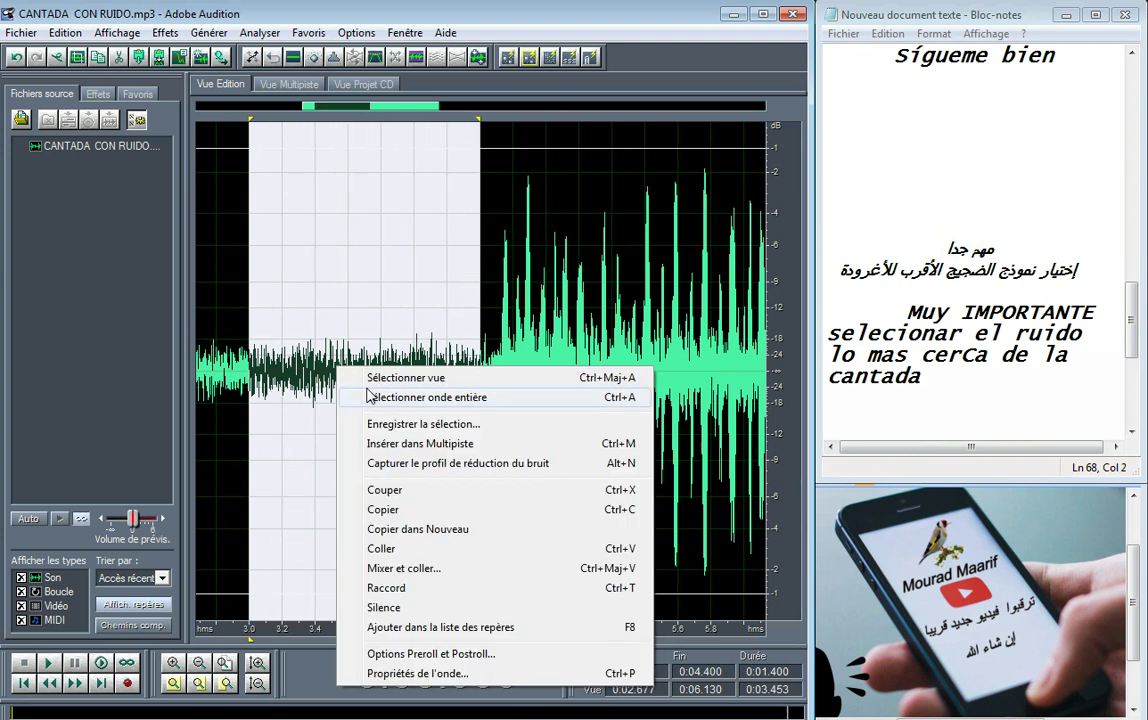
pyautogui.click(403, 464)
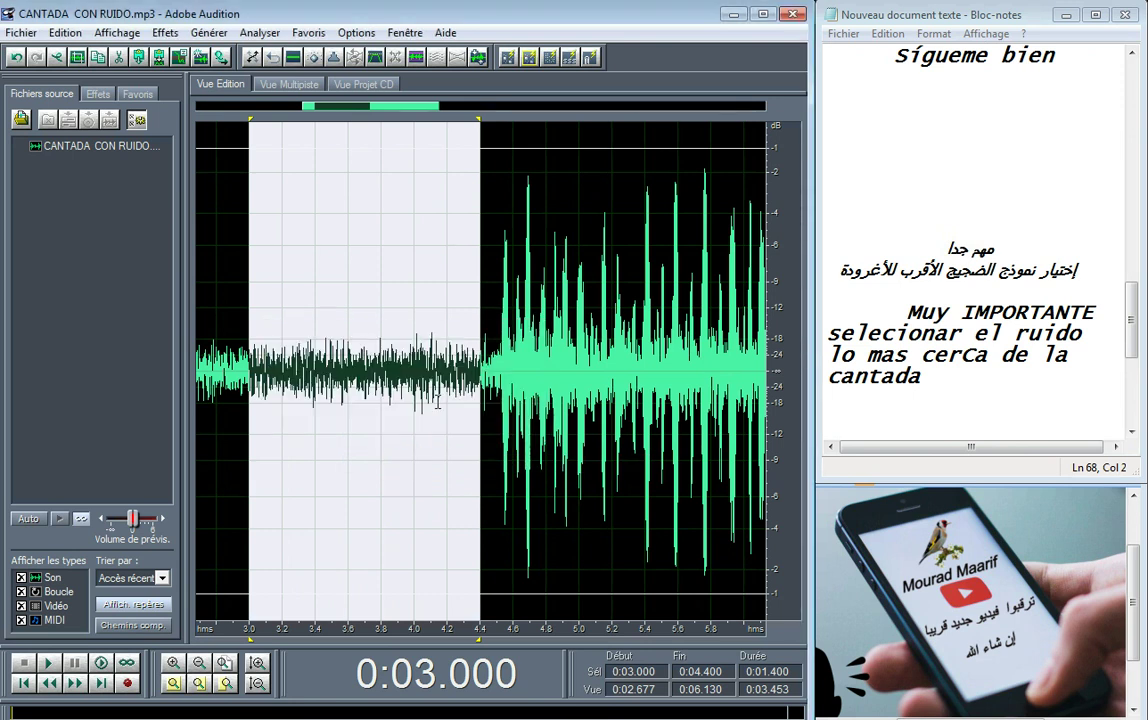
pyautogui.scroll(-3, 437, 402)
pyautogui.click(424, 402)
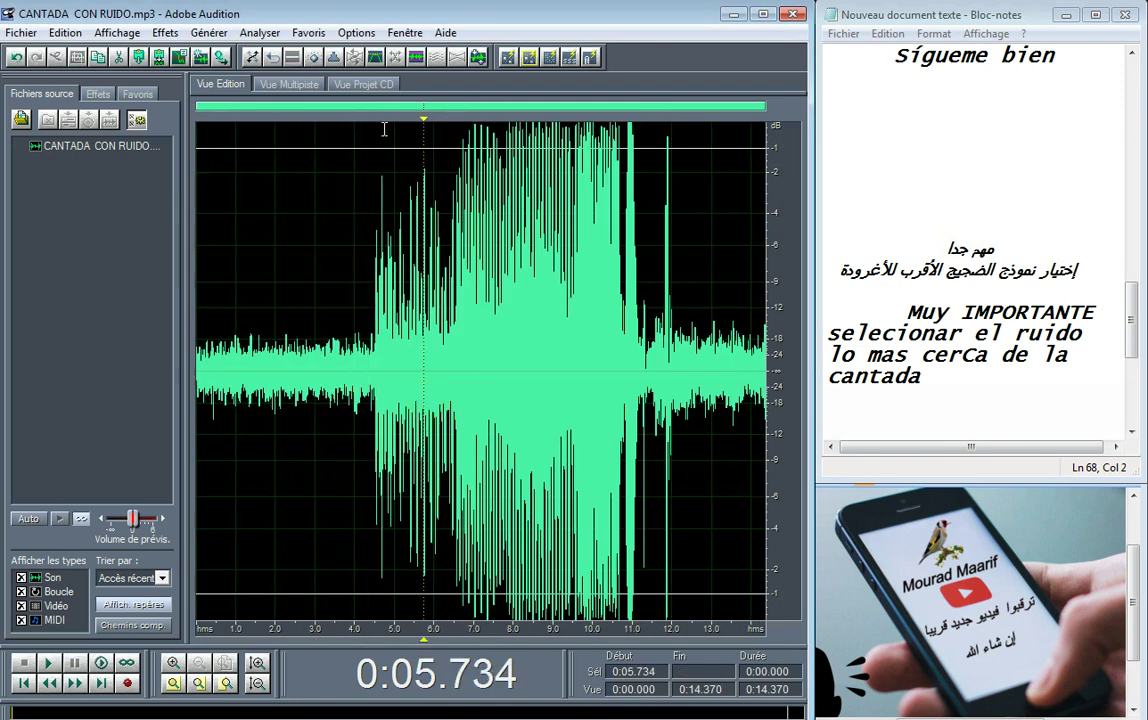
pyautogui.click(163, 35)
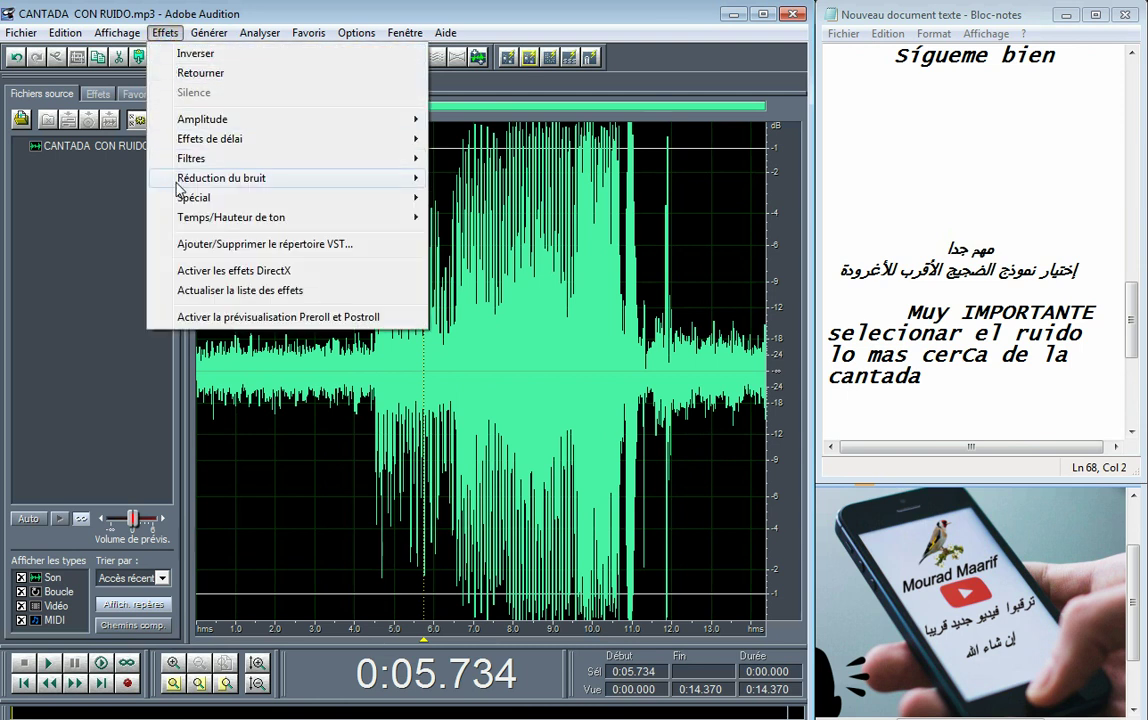
pyautogui.moveTo(183, 187)
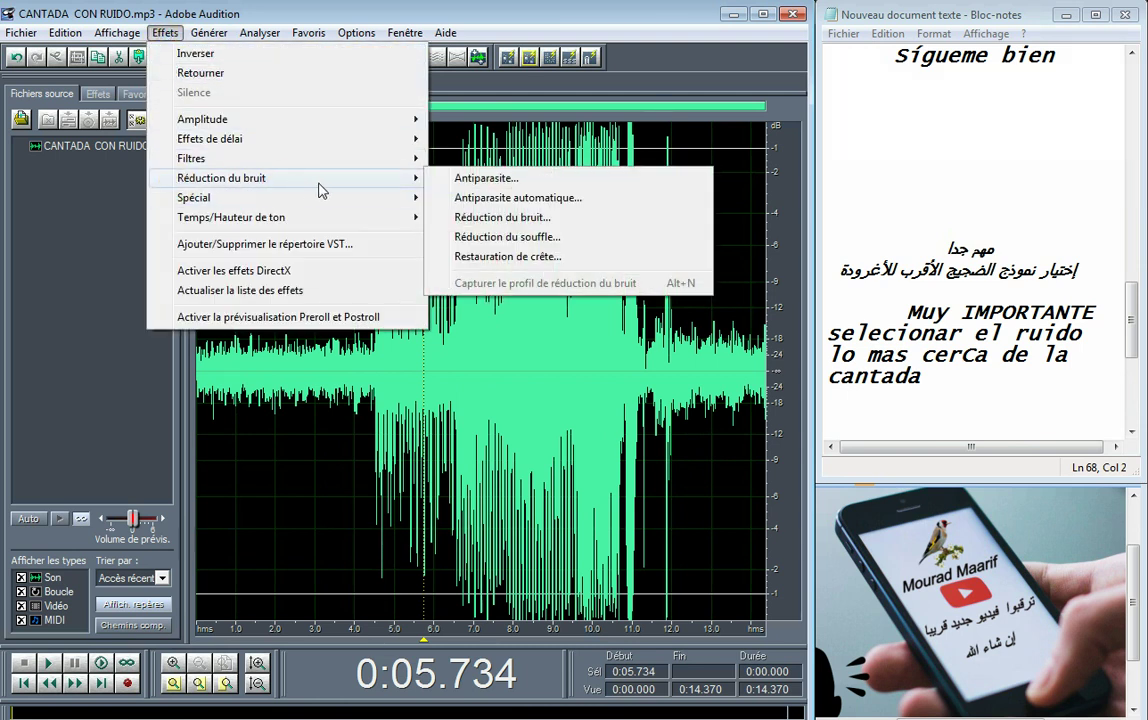
pyautogui.click(479, 218)
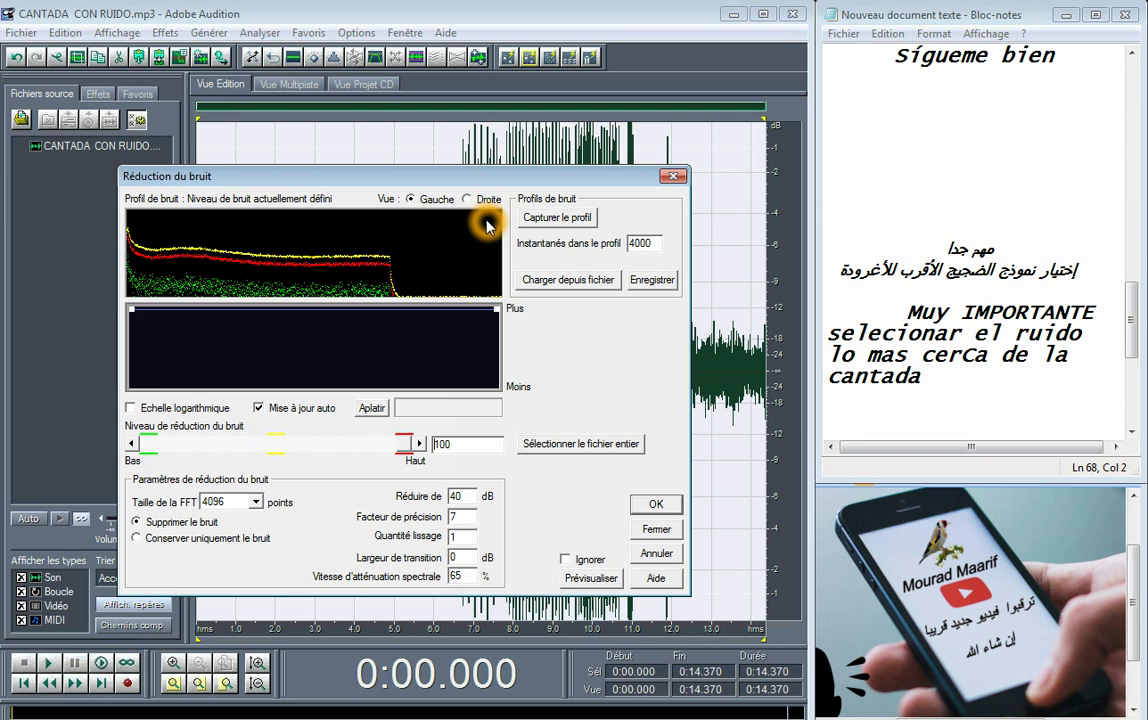
pyautogui.click(674, 176)
pyautogui.click(559, 306)
# Apply Noise Reduction with the captured profile to the song section from about 4.18 to 12.39 seconds
pyautogui.click(362, 321)
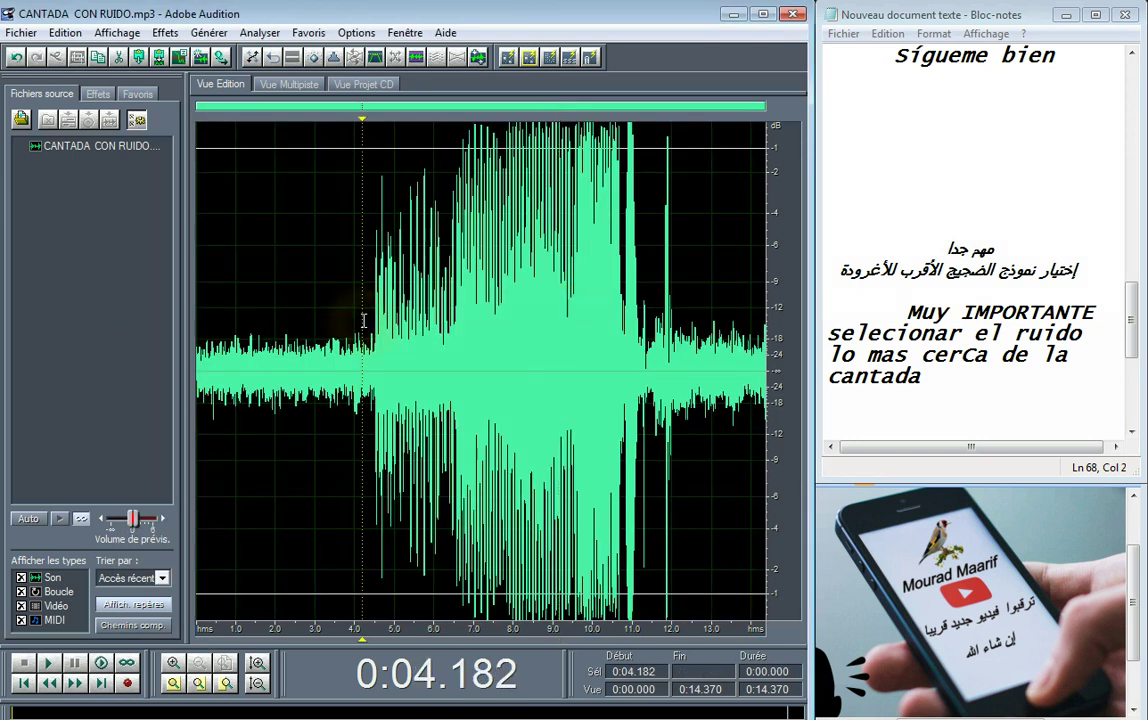
pyautogui.moveTo(362, 321); pyautogui.dragTo(686, 343)
pyautogui.click(165, 32)
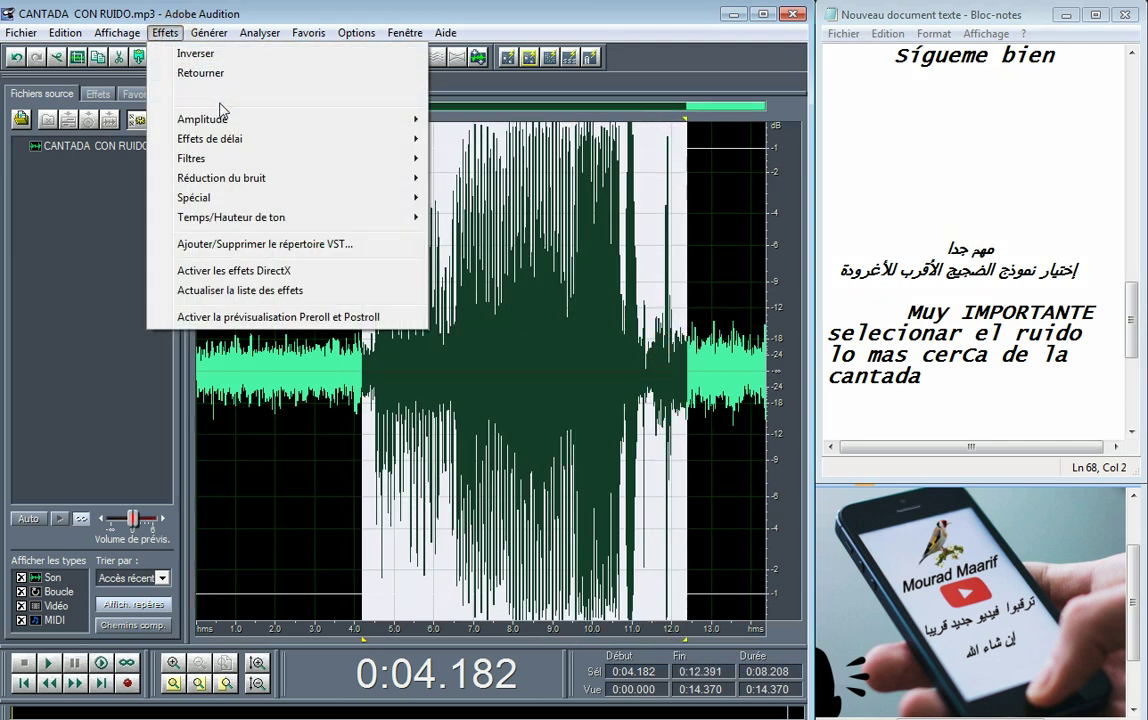
pyautogui.moveTo(220, 178)
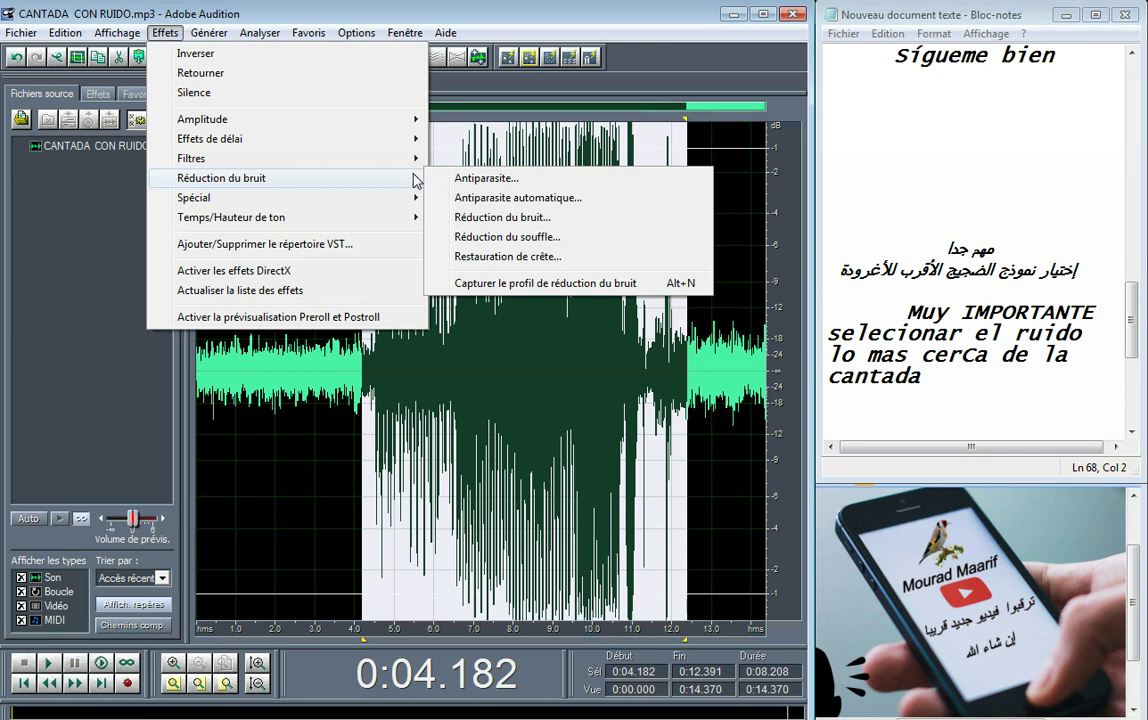
pyautogui.click(483, 218)
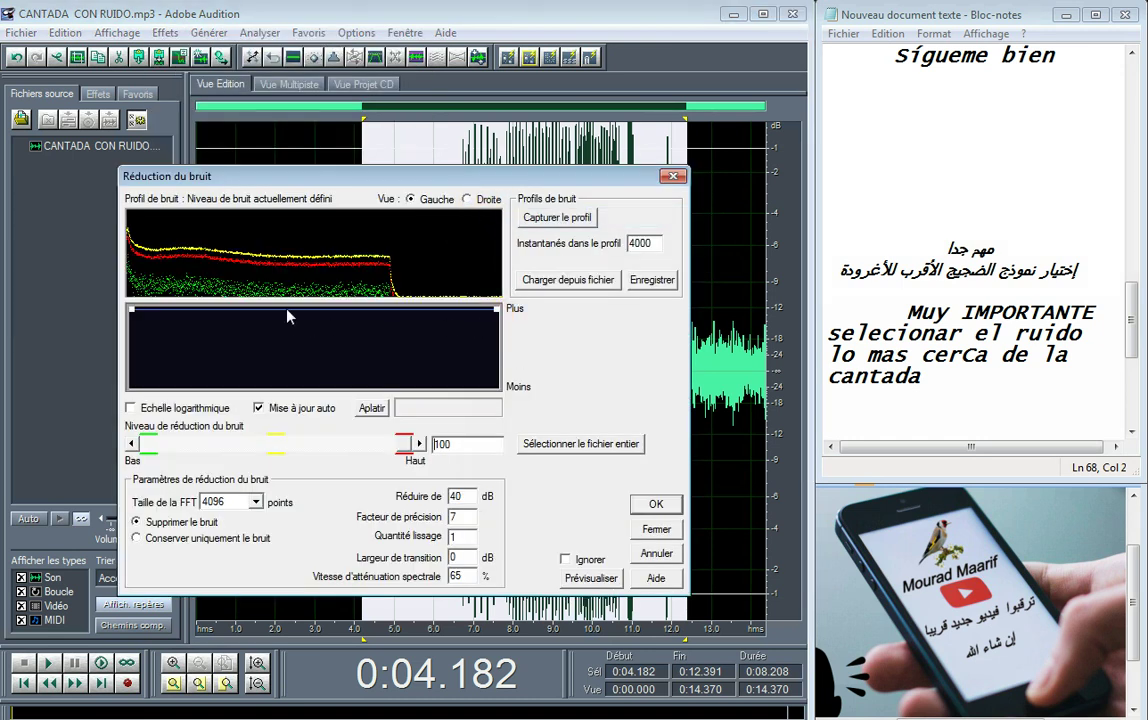
pyautogui.click(645, 505)
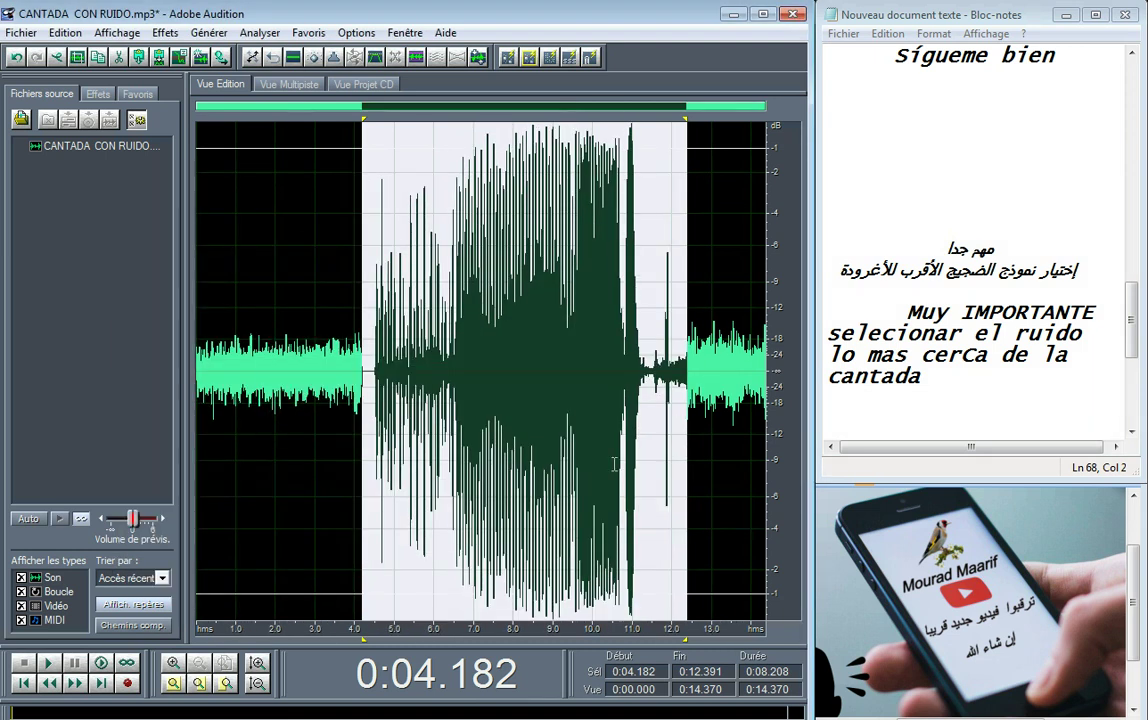
# Play the denoised song from about 4.36 seconds and review the Notepad note on the noise reduction commands
pyautogui.click(474, 351)
pyautogui.click(371, 365)
pyautogui.press('space')
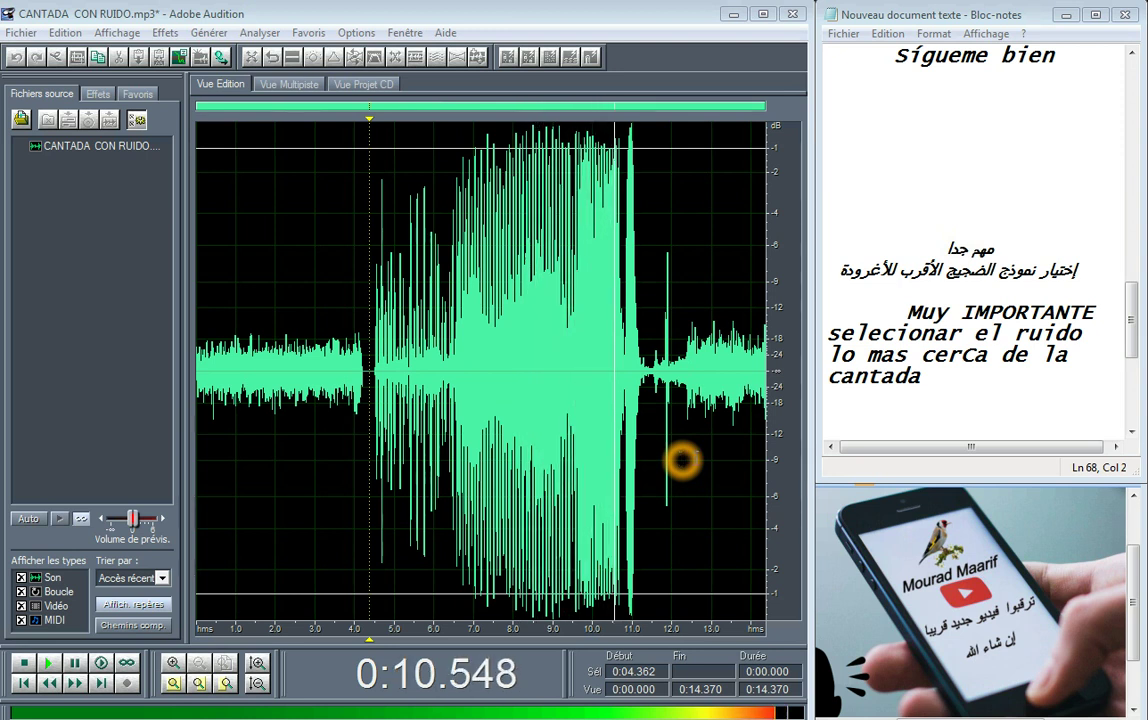
pyautogui.moveTo(1133, 315); pyautogui.dragTo(1120, 387)
pyautogui.click(614, 366)
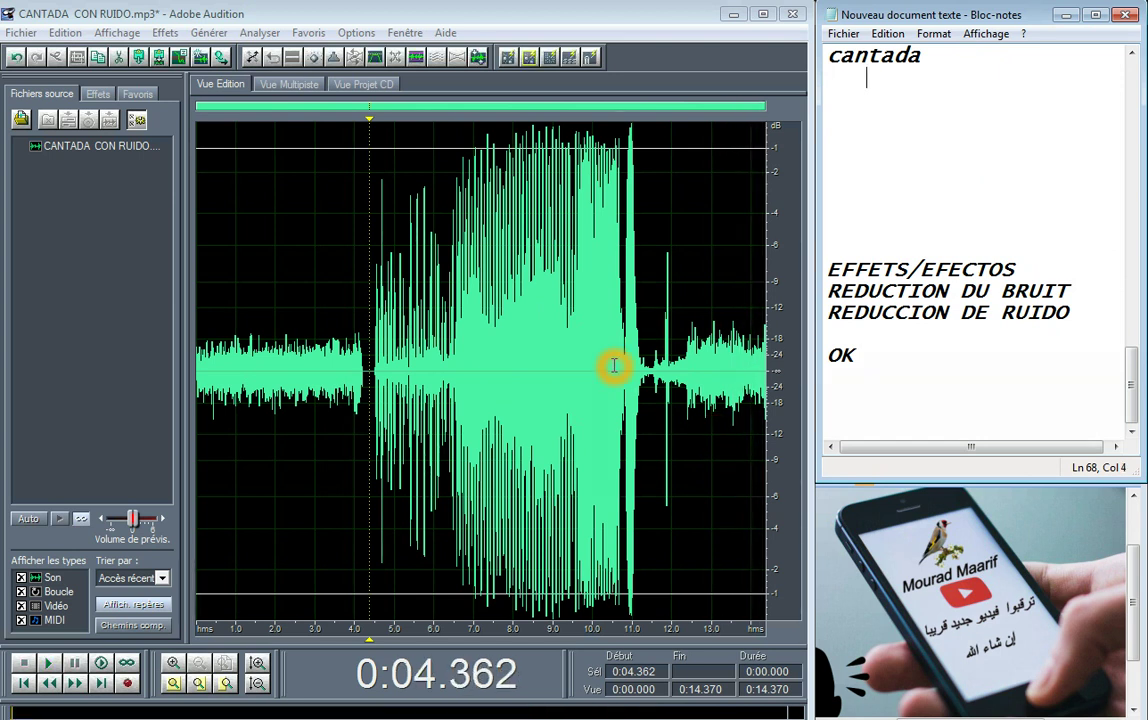
pyautogui.scroll(2, 614, 364)
pyautogui.click(577, 366)
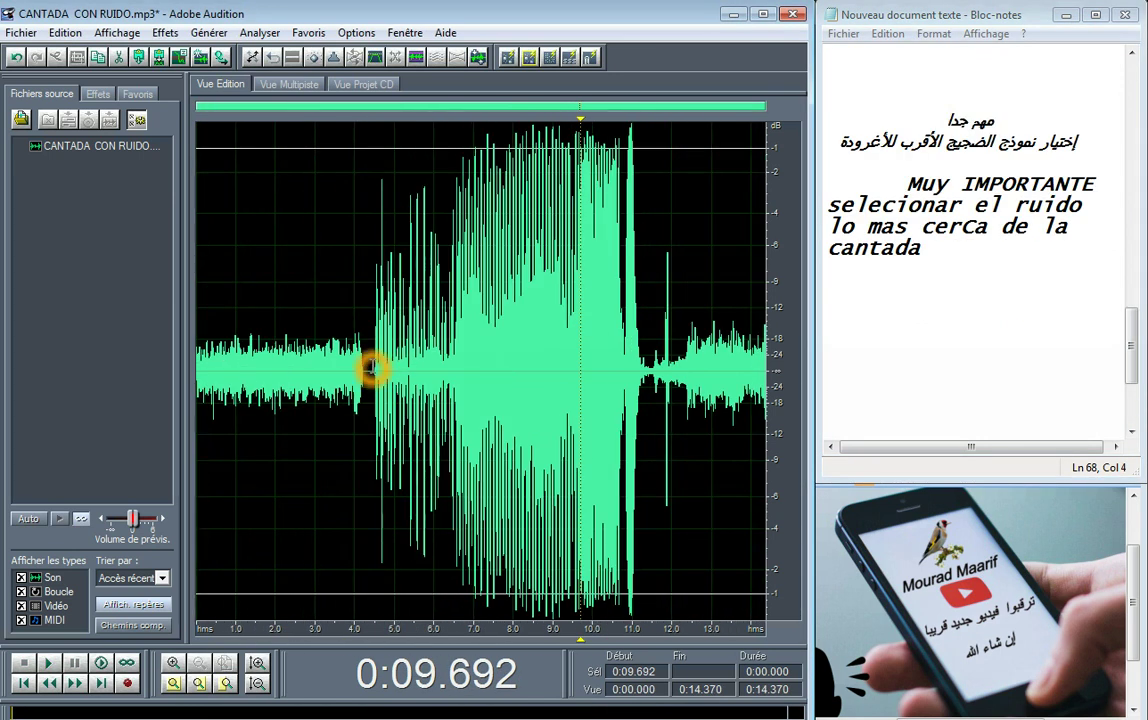
# Silence the leftover noise before the song, from the start of the file to about 4.34 seconds
pyautogui.moveTo(369, 371); pyautogui.dragTo(176, 380)
pyautogui.rightClick(245, 385)
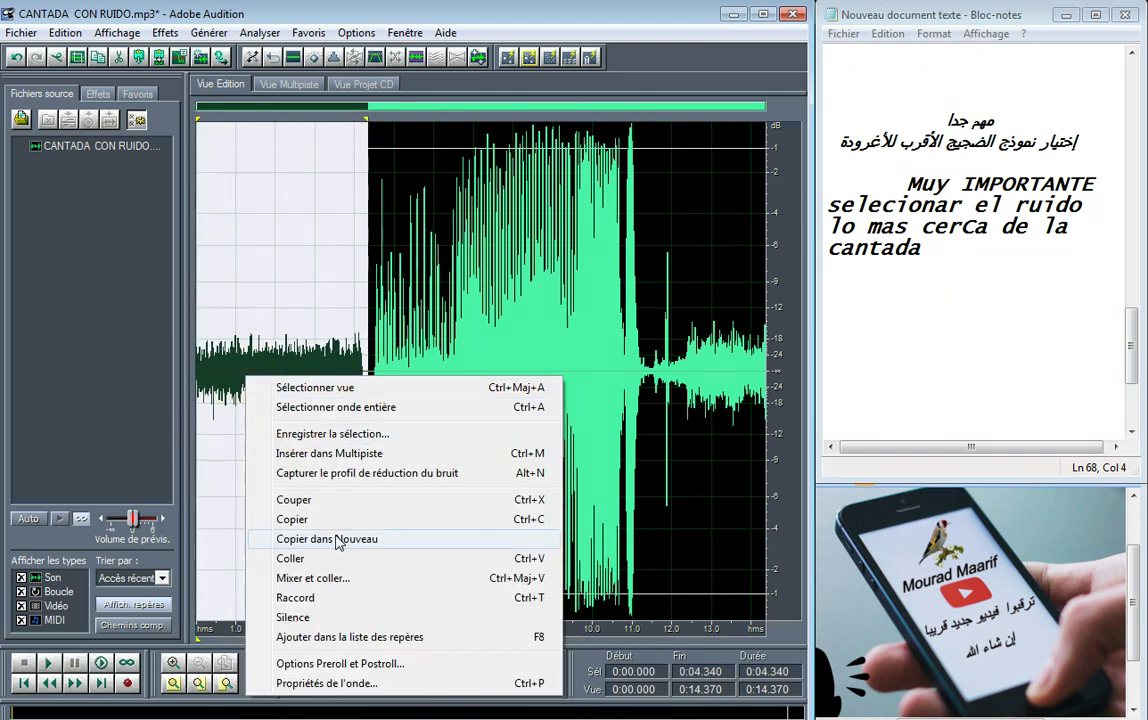
pyautogui.click(330, 618)
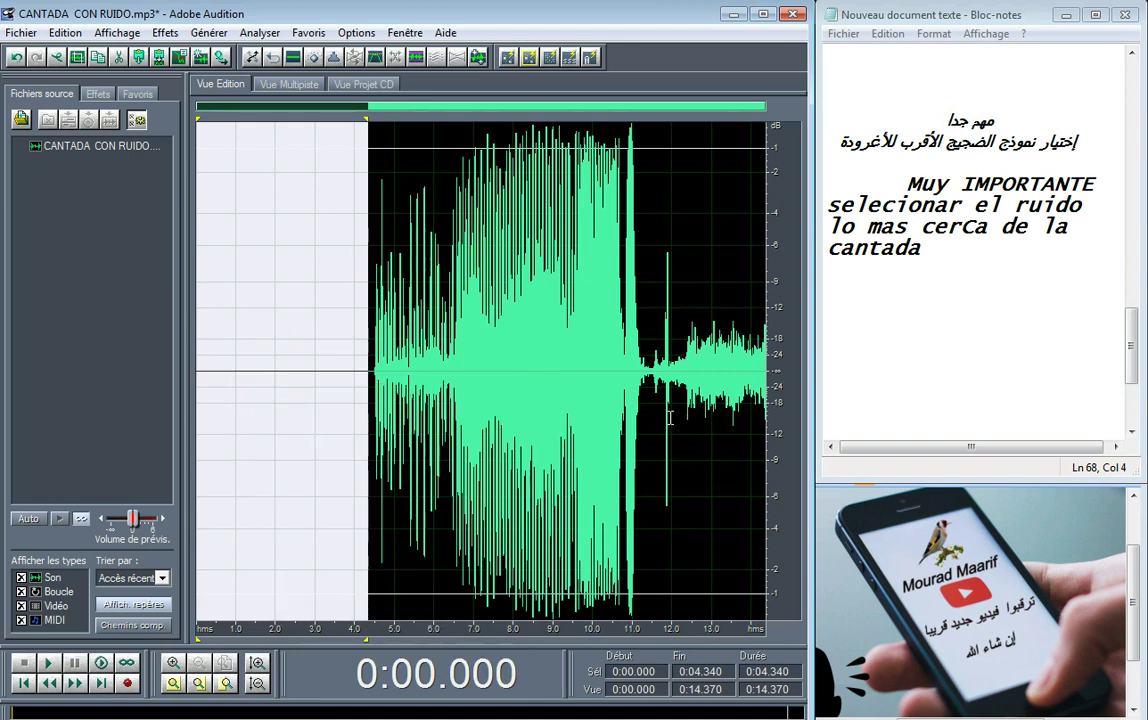
# Silence the leftover noise after the song, from about 11.33 seconds to the end of the file at 14.37 seconds
pyautogui.click(671, 405)
pyautogui.scroll(6, 671, 384)
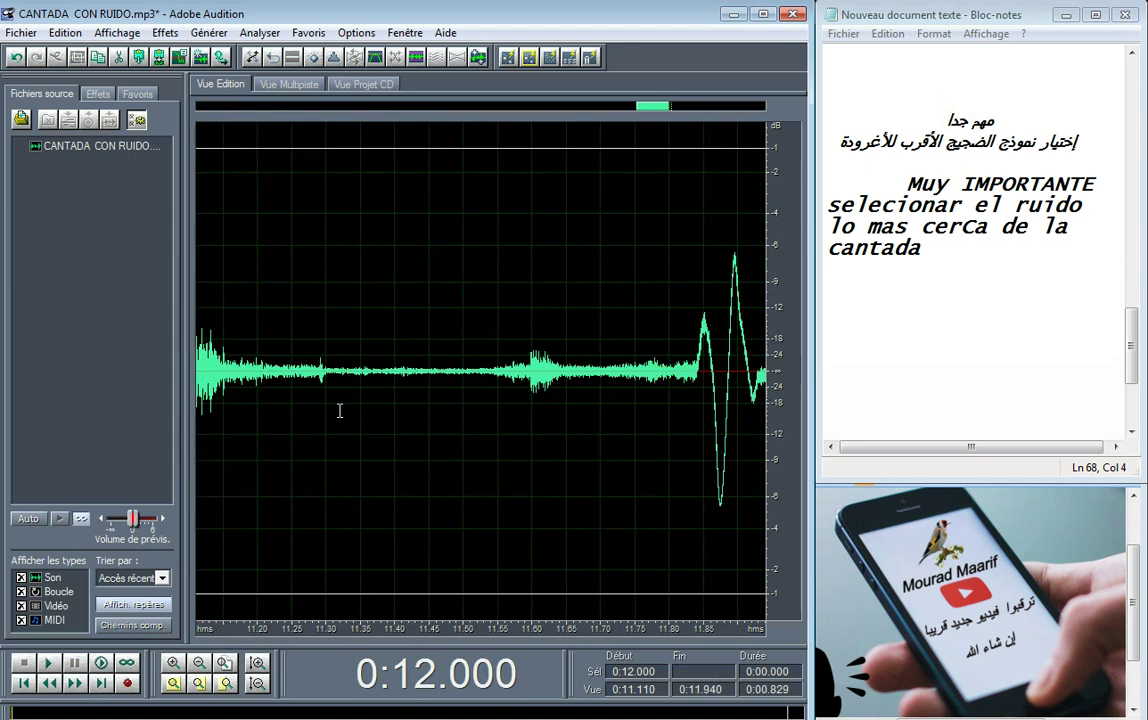
pyautogui.click(222, 370)
pyautogui.press('space')
pyautogui.press('space')
pyautogui.moveTo(340, 372); pyautogui.dragTo(854, 388)
pyautogui.rightClick(429, 376)
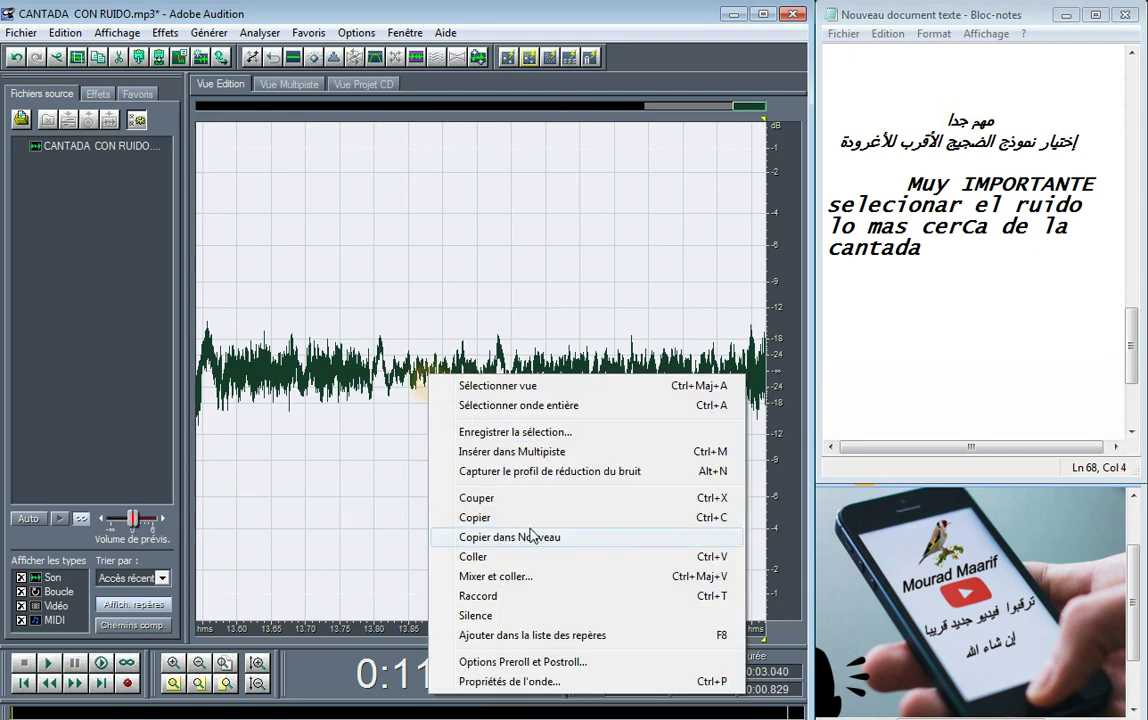
pyautogui.click(520, 614)
pyautogui.scroll(-5, 538, 315)
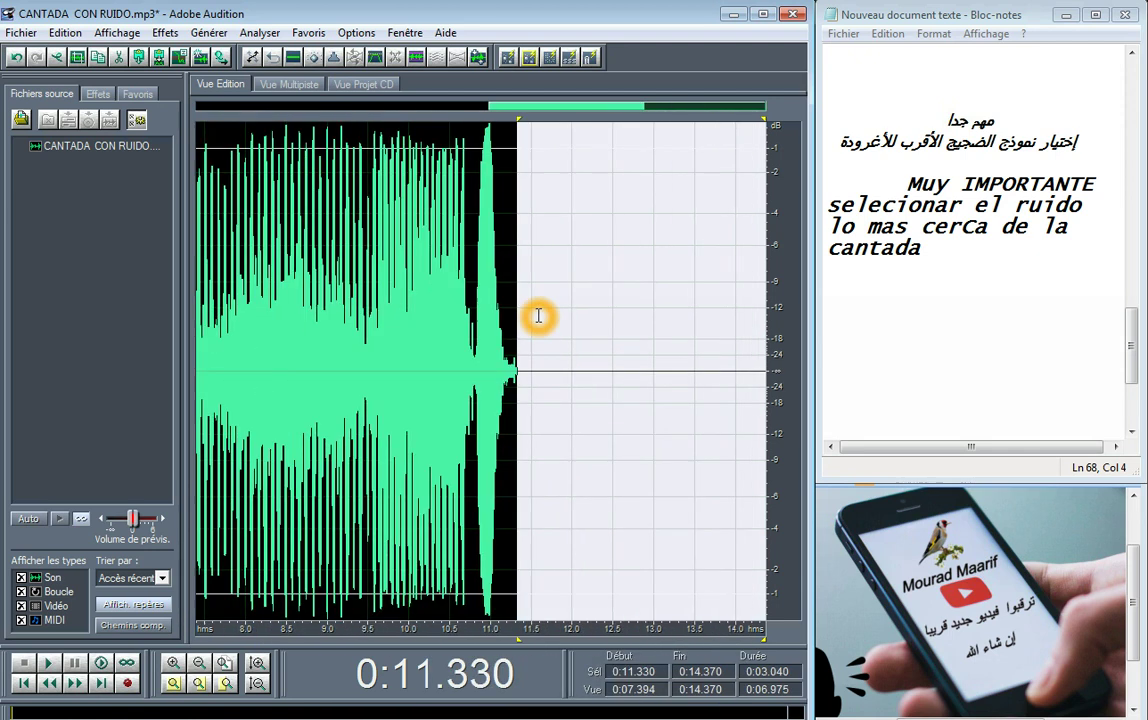
pyautogui.click(287, 318)
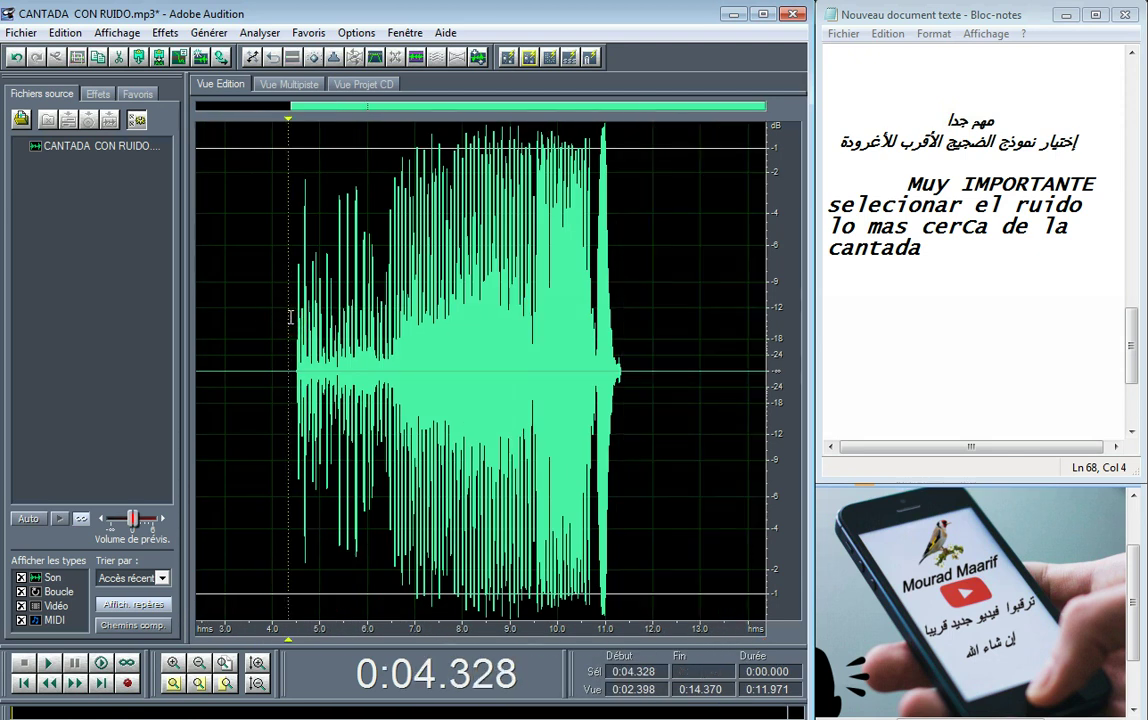
# Play the cleaned song from about 4.33 seconds and bring the Notepad lines on noise reduction into view
pyautogui.press('space')
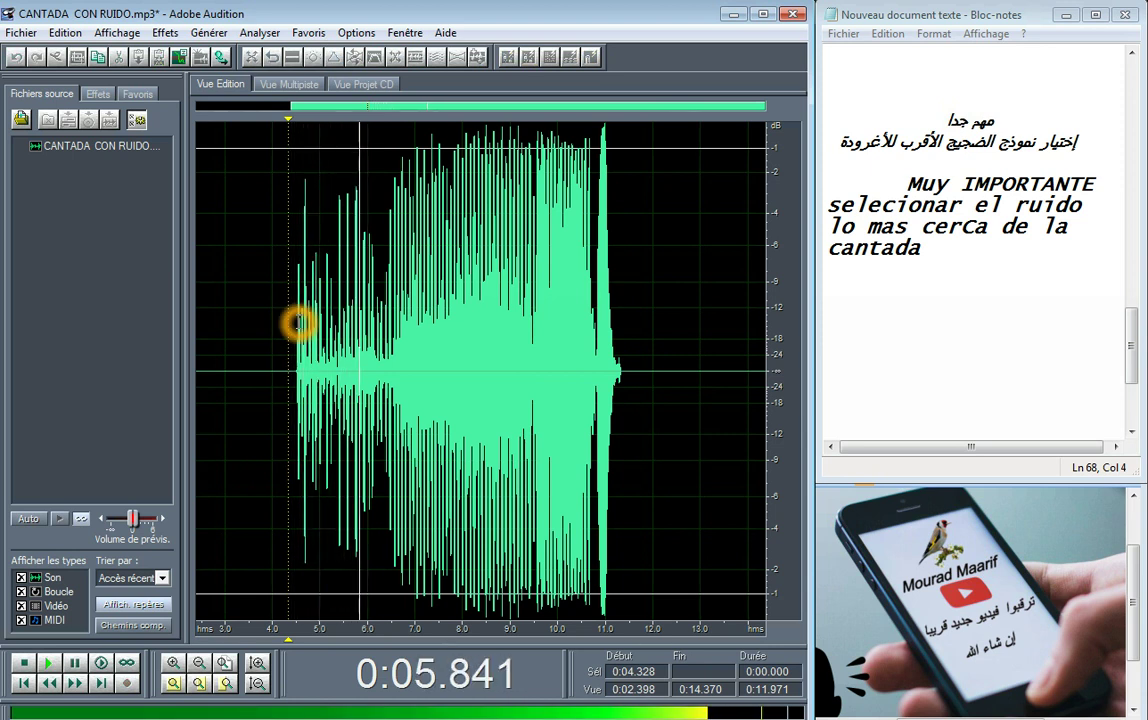
pyautogui.moveTo(1133, 350); pyautogui.dragTo(1133, 389)
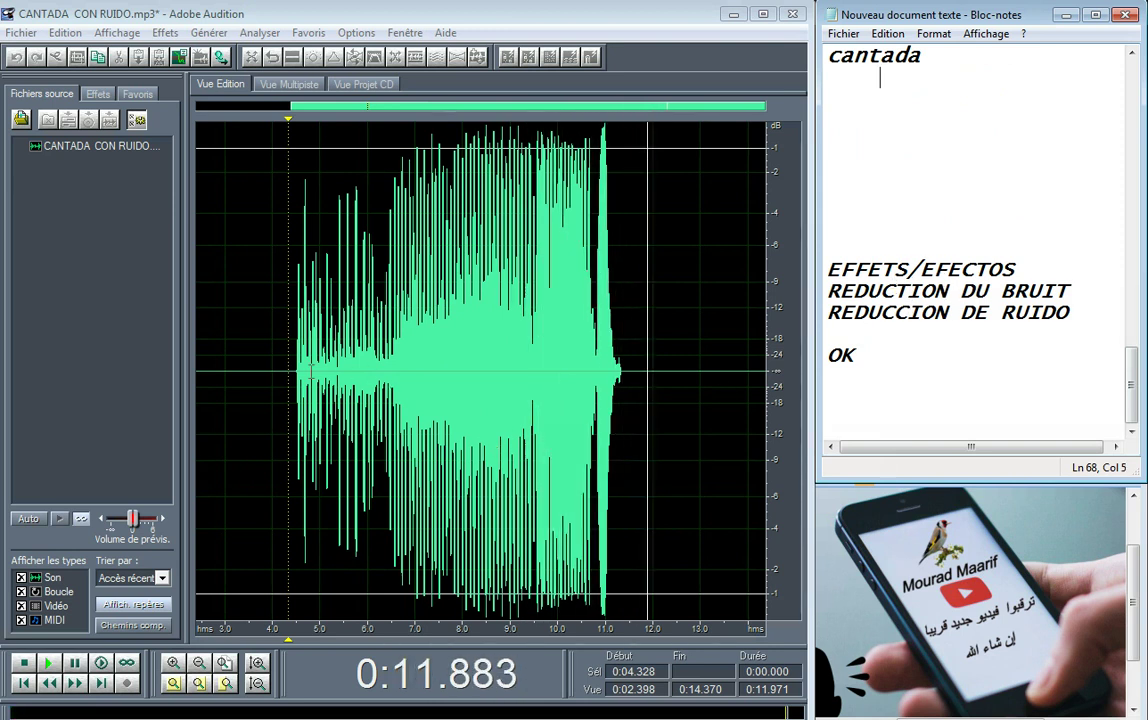
# Normalize the song section from about 4.38 to 11.58 seconds to 50%
pyautogui.click(288, 371)
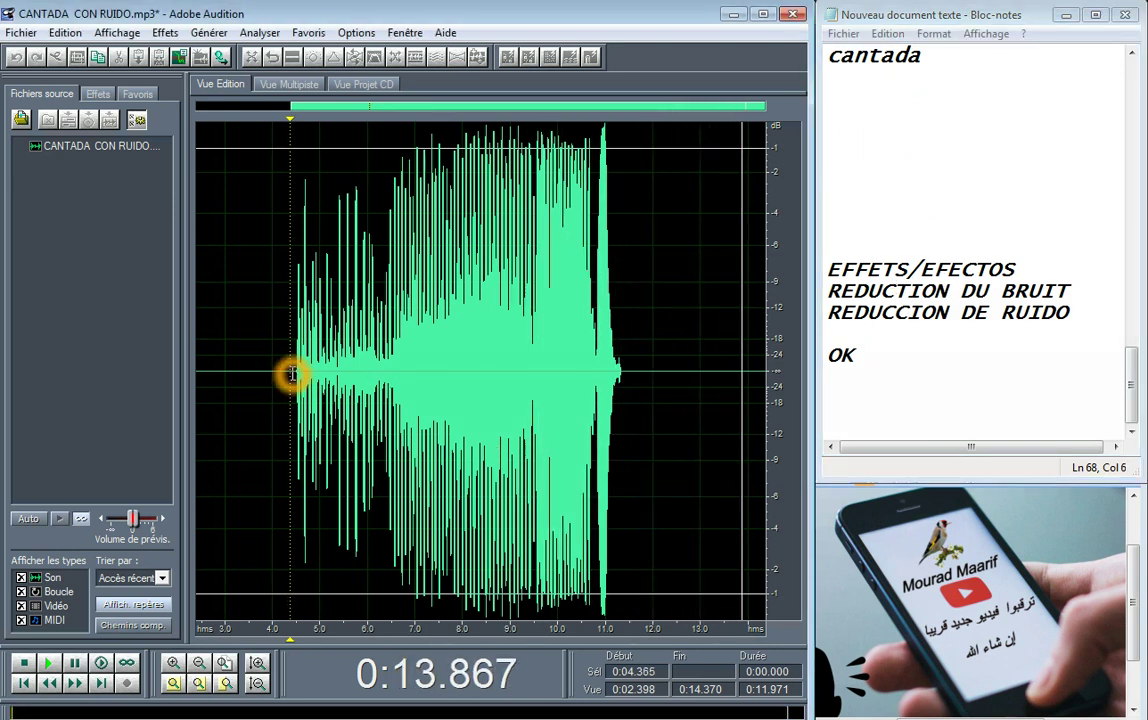
pyautogui.moveTo(291, 373); pyautogui.dragTo(633, 427)
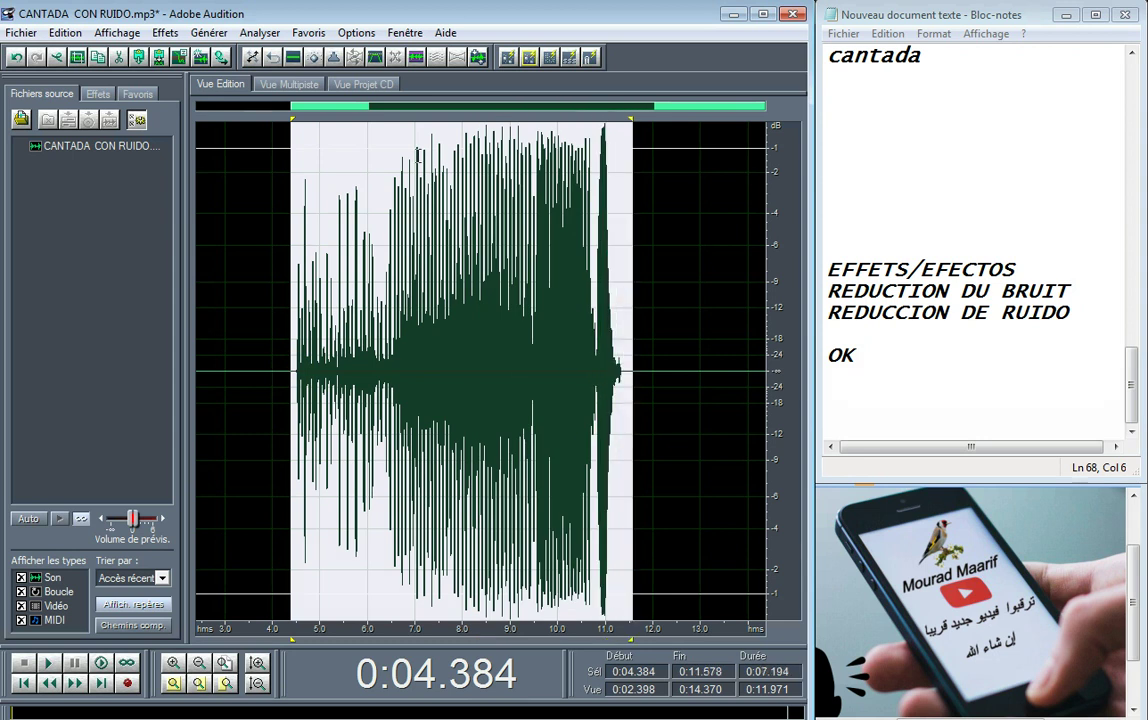
pyautogui.click(418, 58)
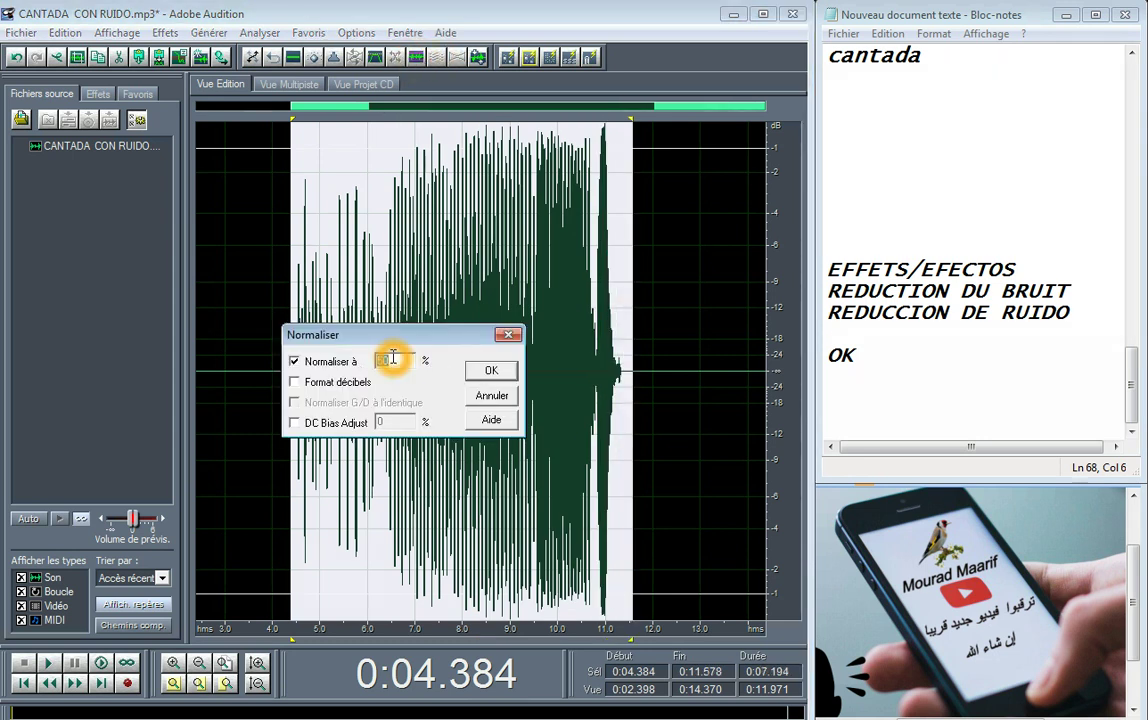
pyautogui.click(493, 372)
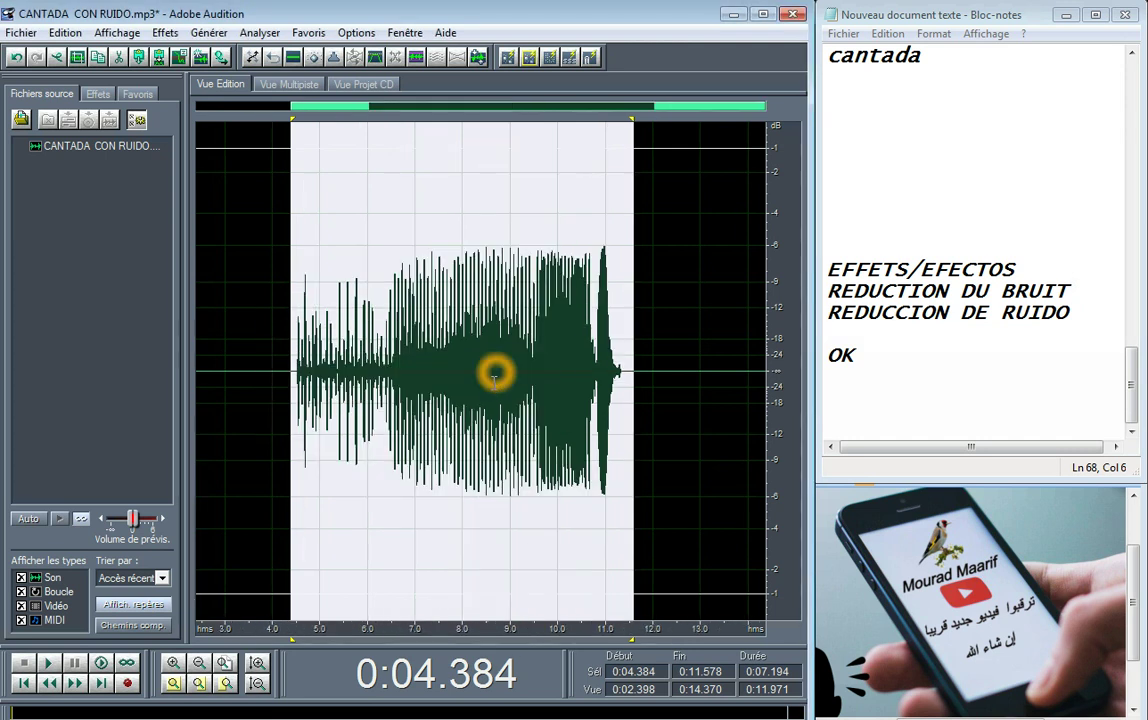
# Apply Hard Limiting to the normalized song section from about 4.38 to 11.58 seconds
pyautogui.click(375, 58)
pyautogui.click(519, 441)
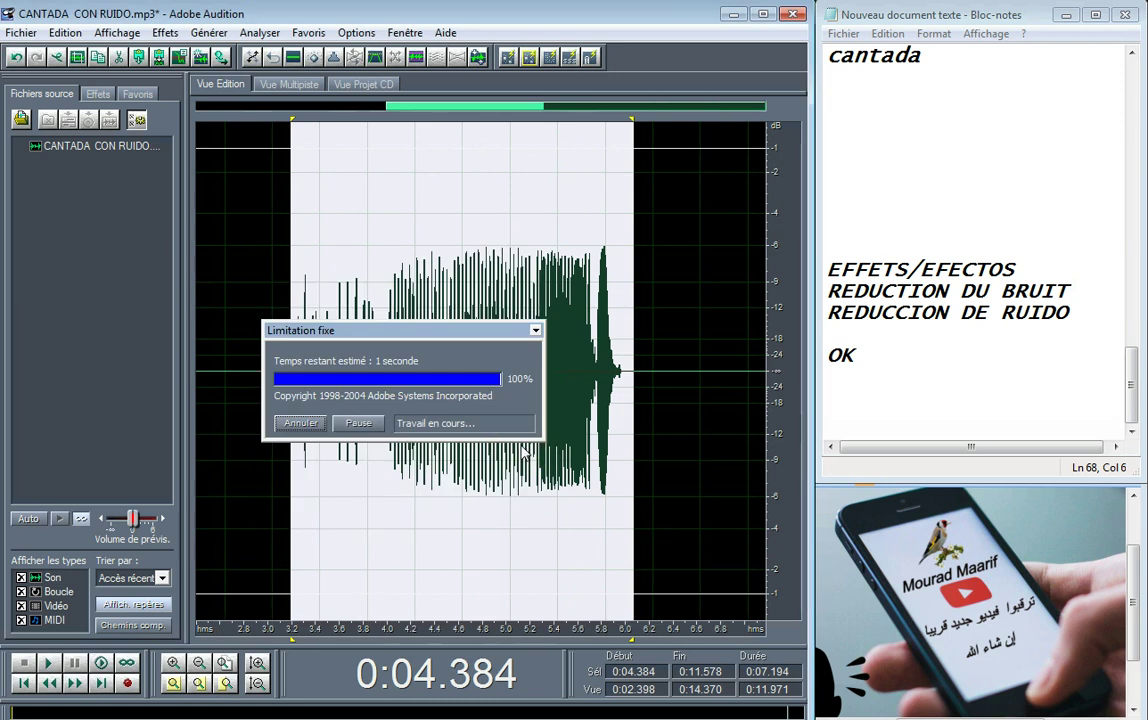
pyautogui.click(487, 398)
# Play the limited song from about 4.16 seconds and stop the playback
pyautogui.click(278, 328)
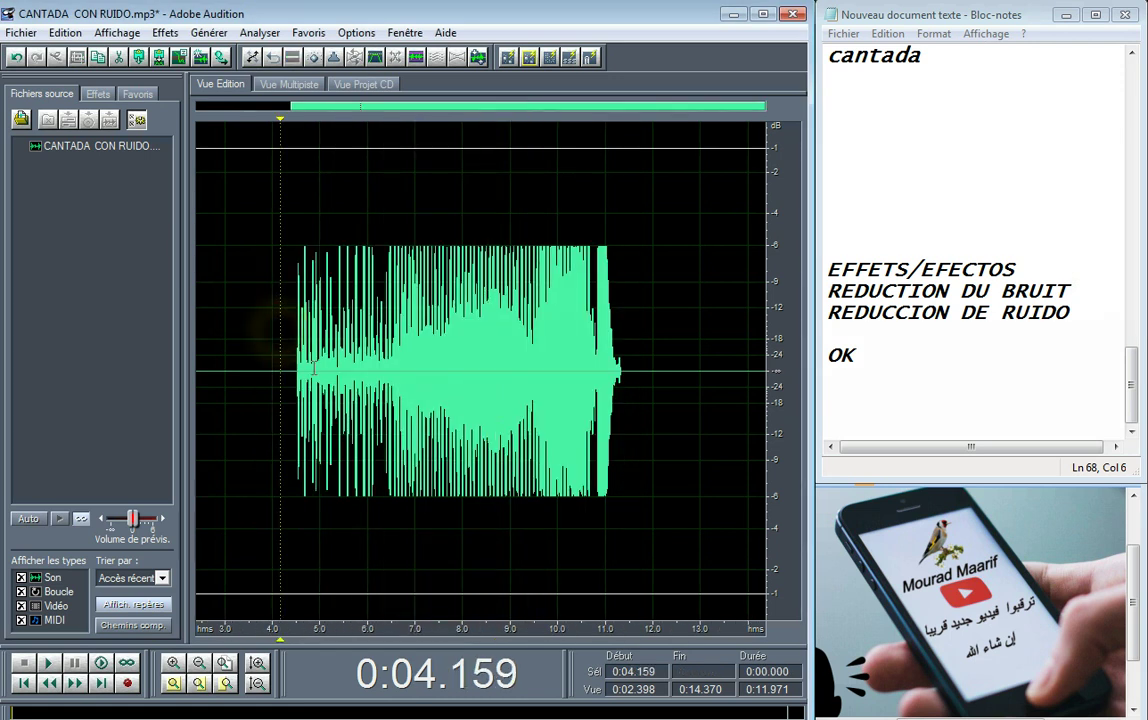
pyautogui.press('space')
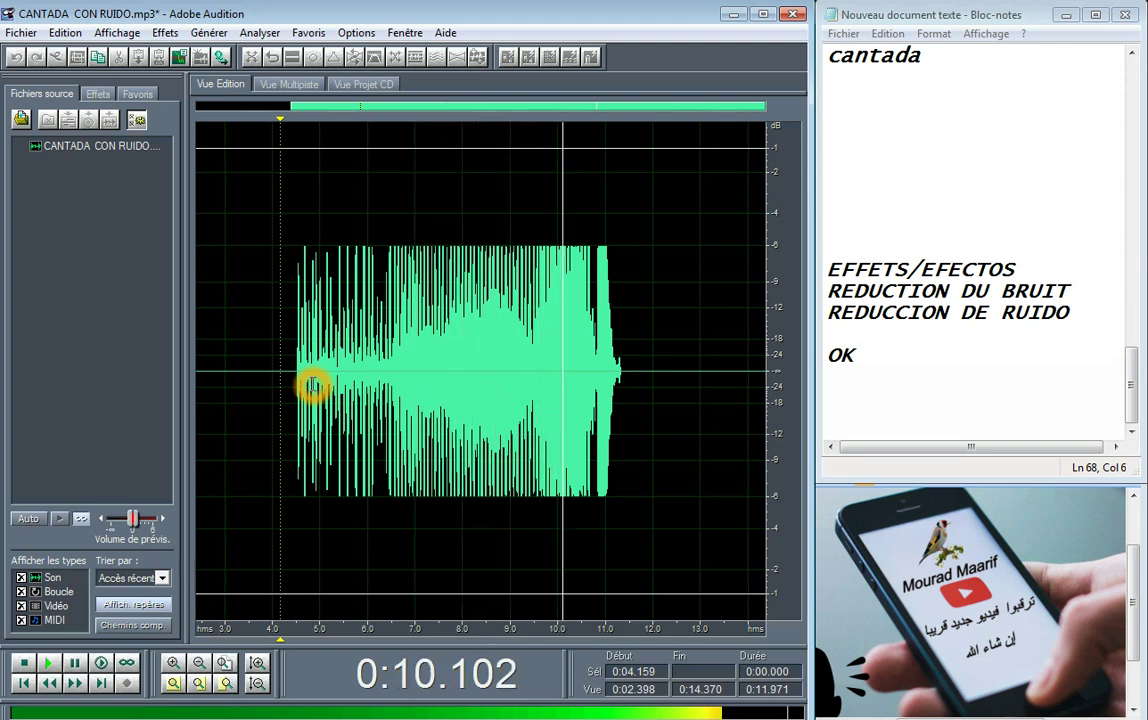
pyautogui.press('space')
# Copy the entire processed waveform, from the start of the file to 14.37 seconds
pyautogui.tripleClick(284, 348)
pyautogui.rightClick(284, 348)
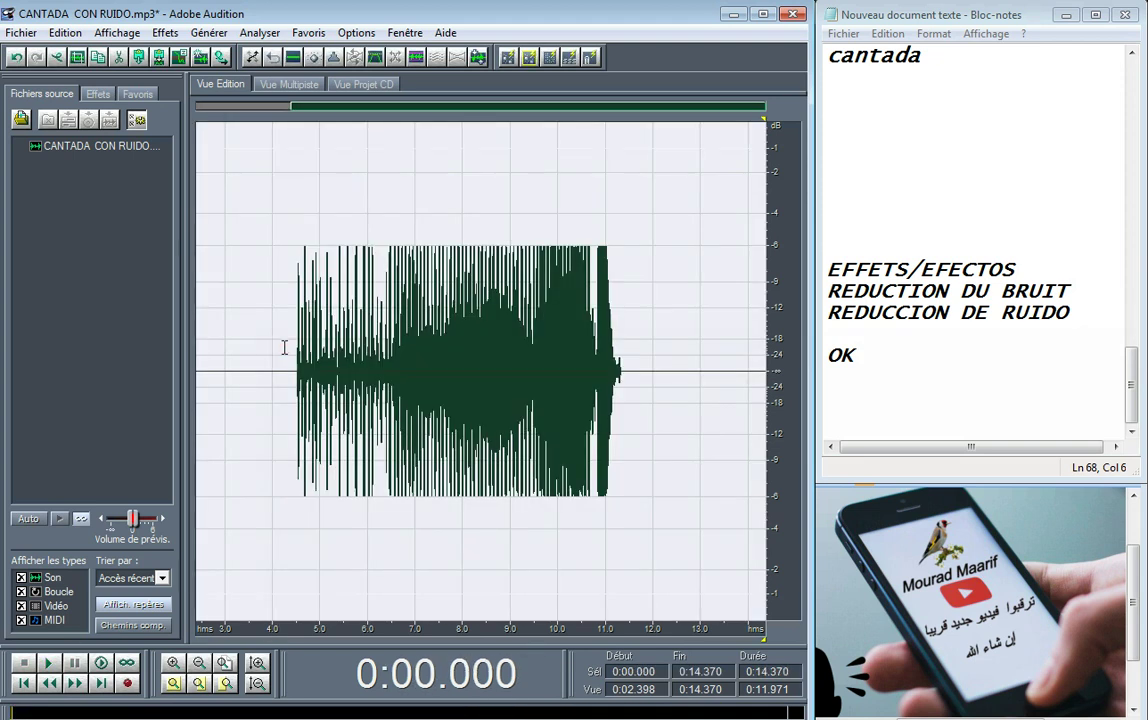
pyautogui.click(352, 491)
# Undo the audio edits back to the original noisy recording
pyautogui.click(17, 58)
pyautogui.click(17, 58)
pyautogui.click(17, 59)
pyautogui.click(18, 60)
pyautogui.click(17, 58)
# Play the original noisy recording from just before the song and stop the playback
pyautogui.click(282, 338)
pyautogui.press('space')
pyautogui.press('space')
# Replace the section after the original song, from about 11.25 to 22.20 seconds, with the copied processed audio
pyautogui.moveTo(465, 316); pyautogui.dragTo(716, 345)
pyautogui.rightClick(603, 338)
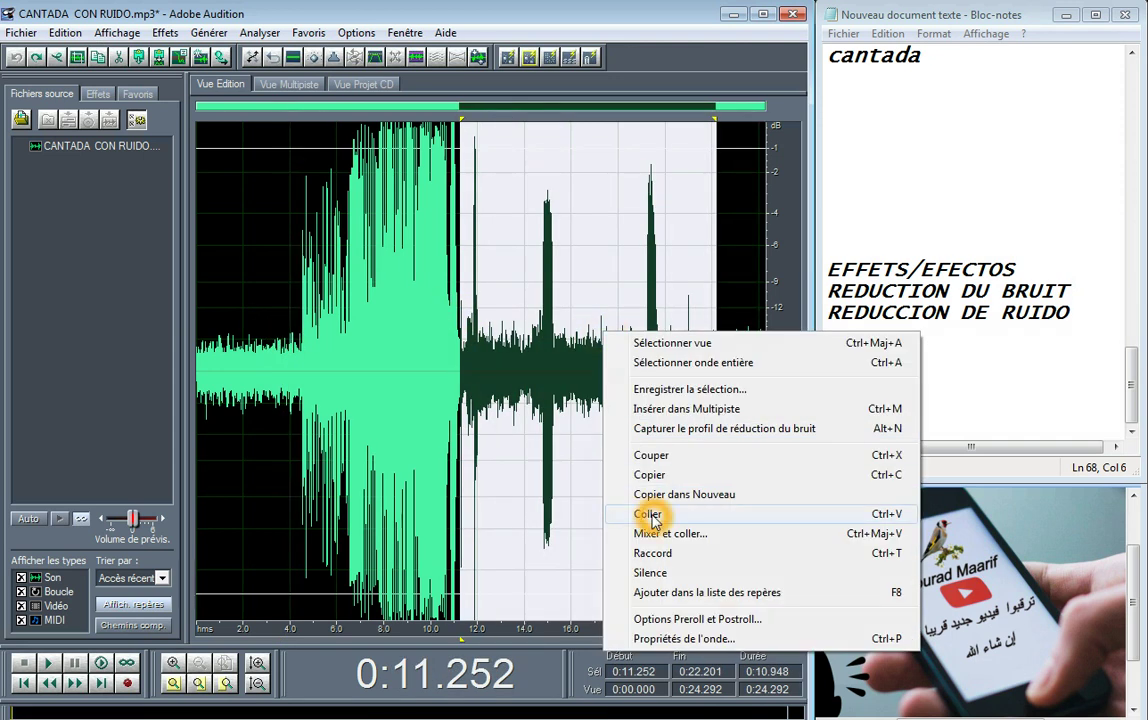
pyautogui.click(650, 513)
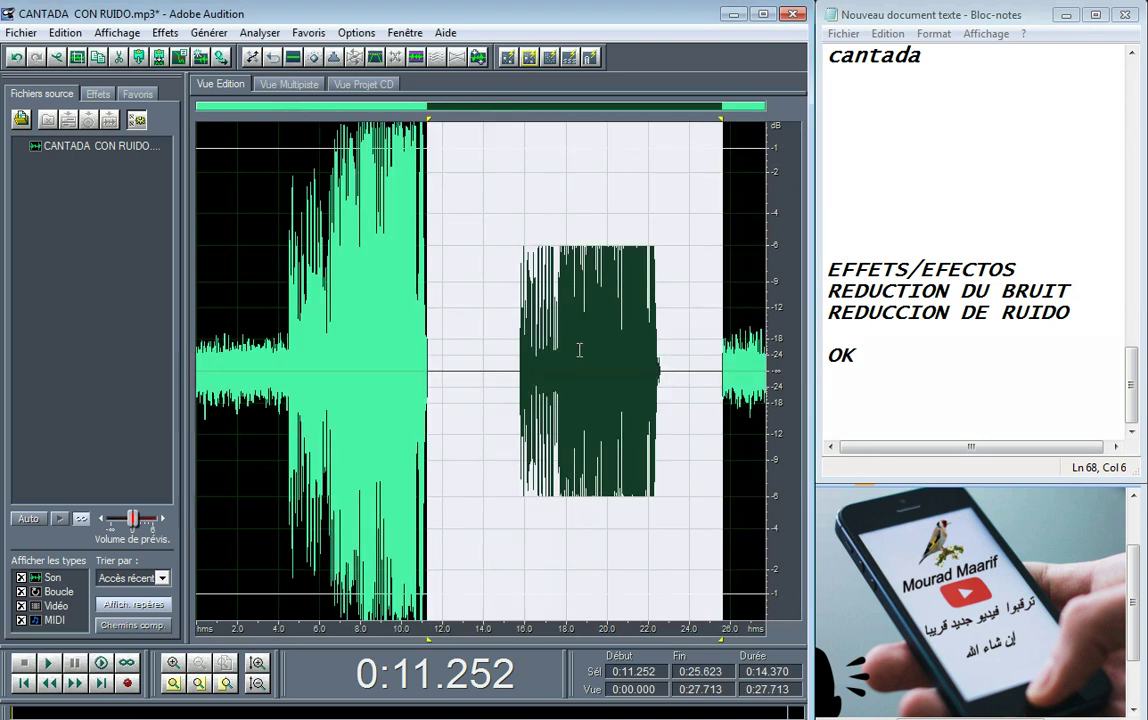
# Play the noisy song from 4.00 seconds and the cleaned copy from about 15.31 seconds to compare them
pyautogui.click(276, 300)
pyautogui.press('space')
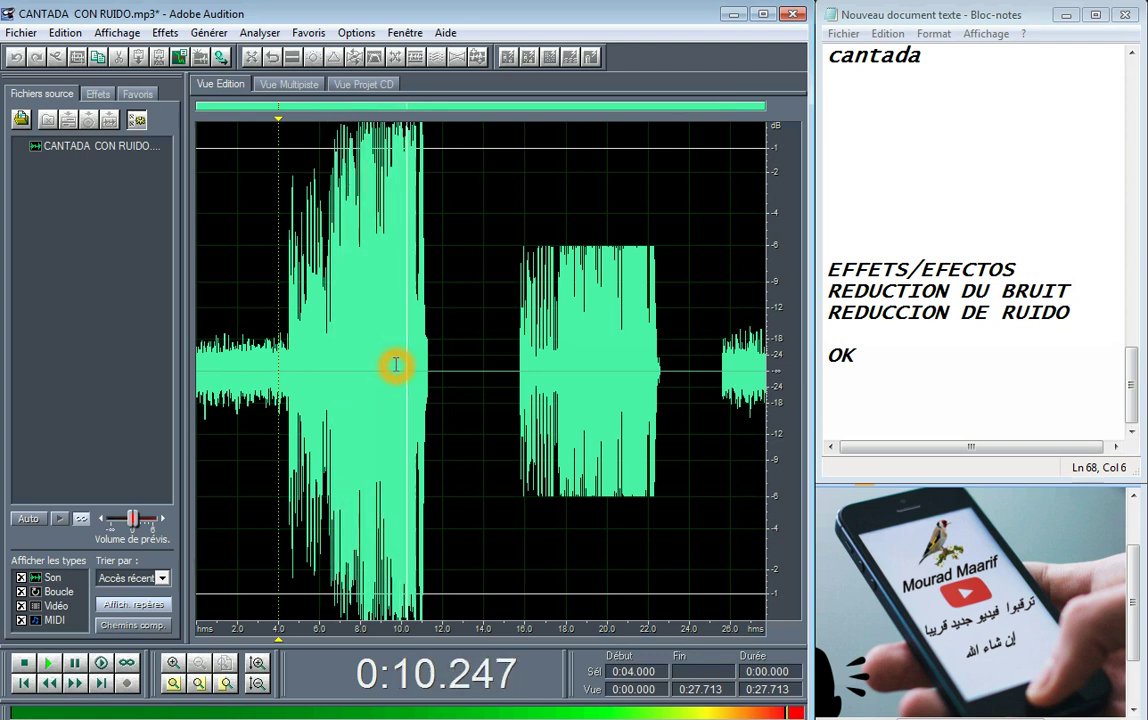
pyautogui.click(507, 362)
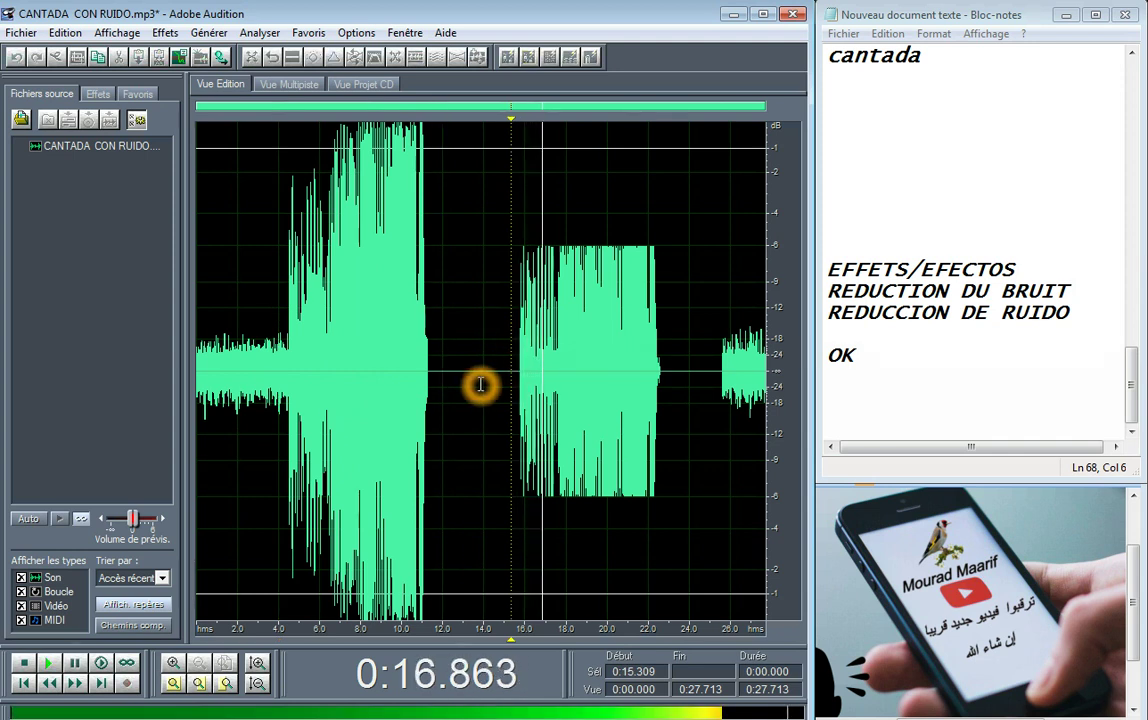
pyautogui.click(485, 390)
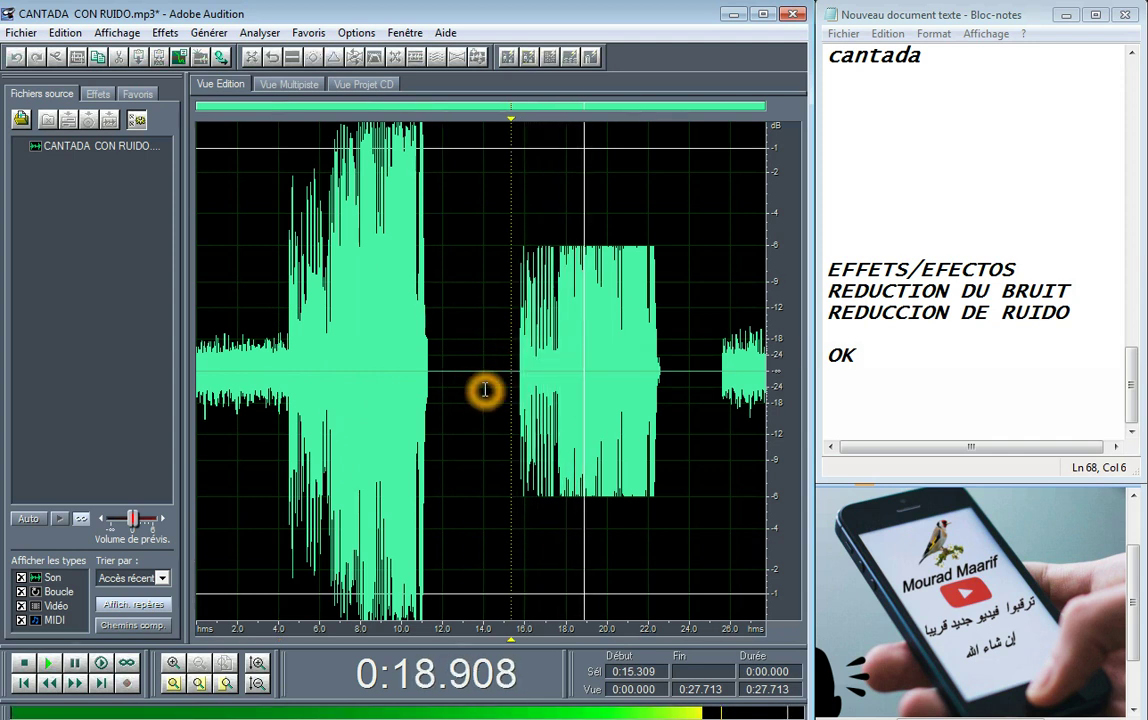
# In the Notepad note, add the line "شكرا لكم جميعا" below OK, leaving one blank line between them
pyautogui.click(880, 357)
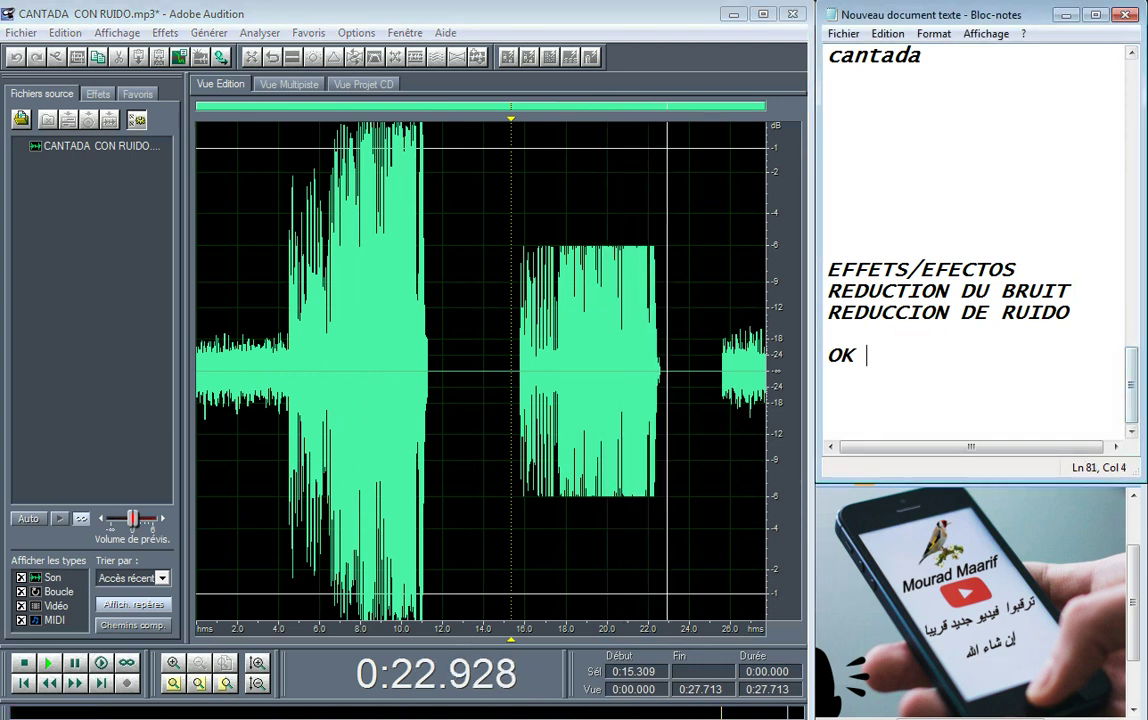
pyautogui.press('Return')
pyautogui.press('Return')
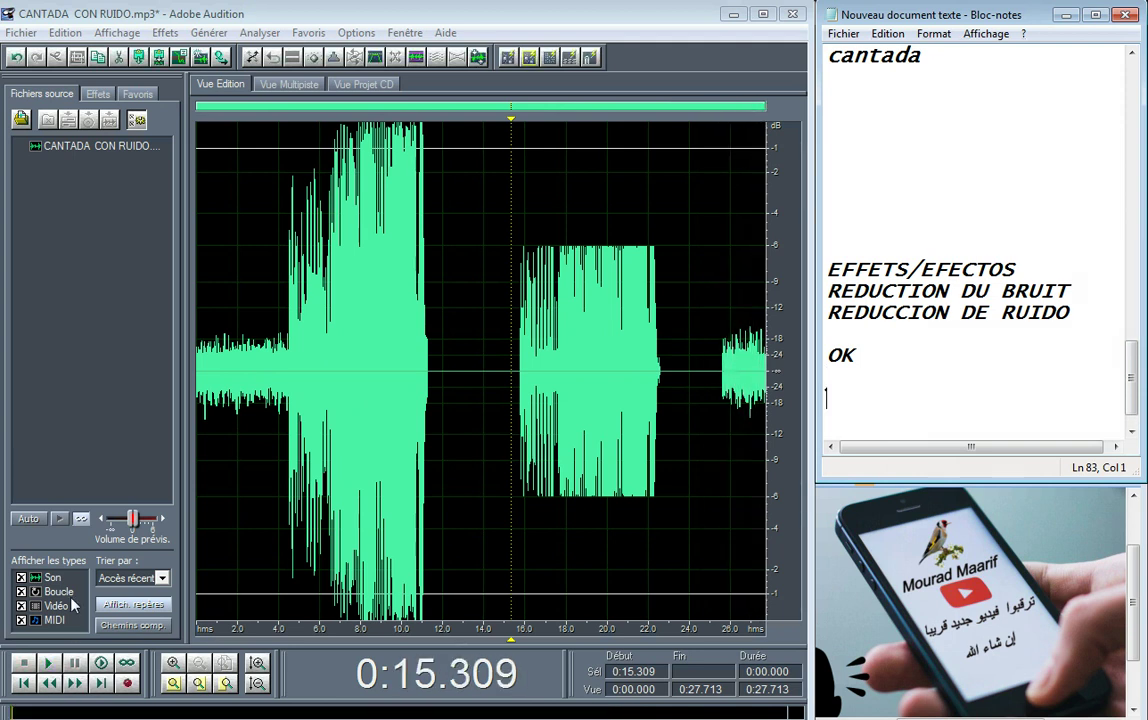
pyautogui.click(68, 156)
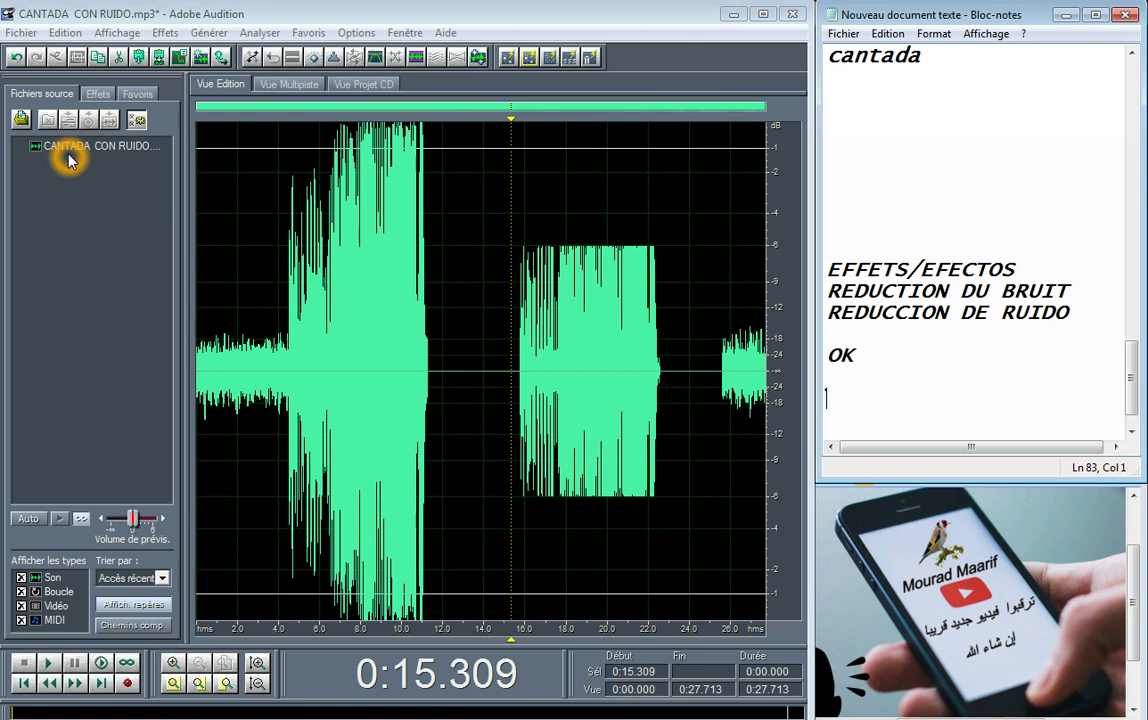
pyautogui.click(932, 407)
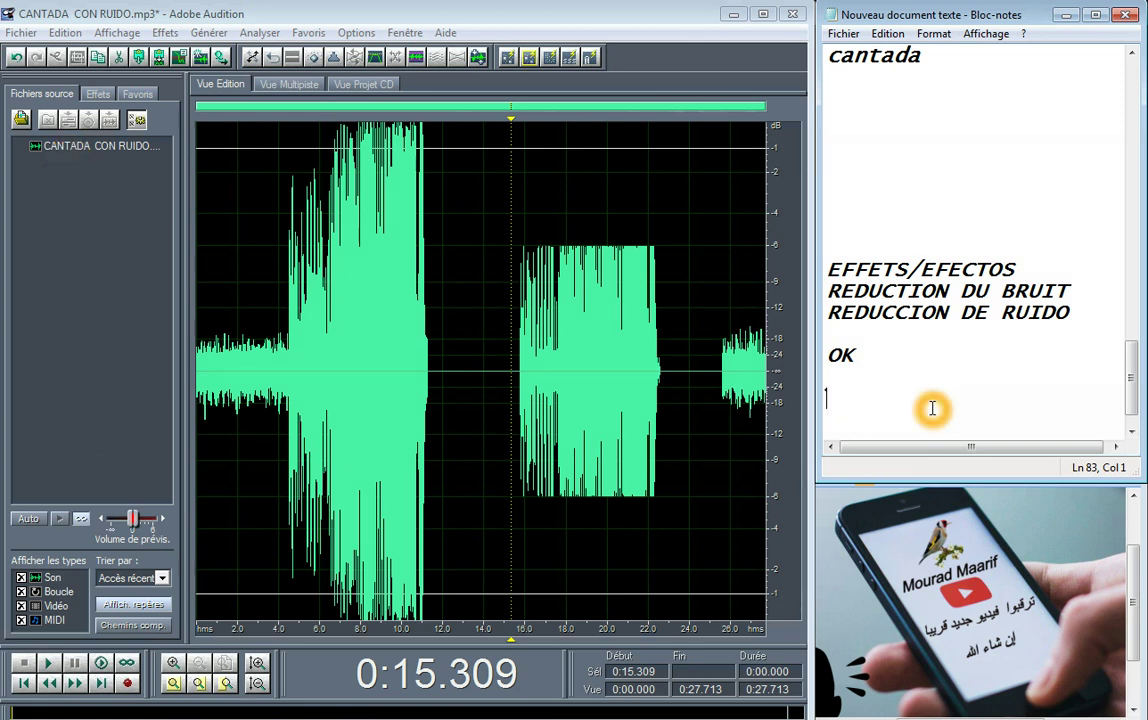
pyautogui.write('شكرا لكم جميعا')
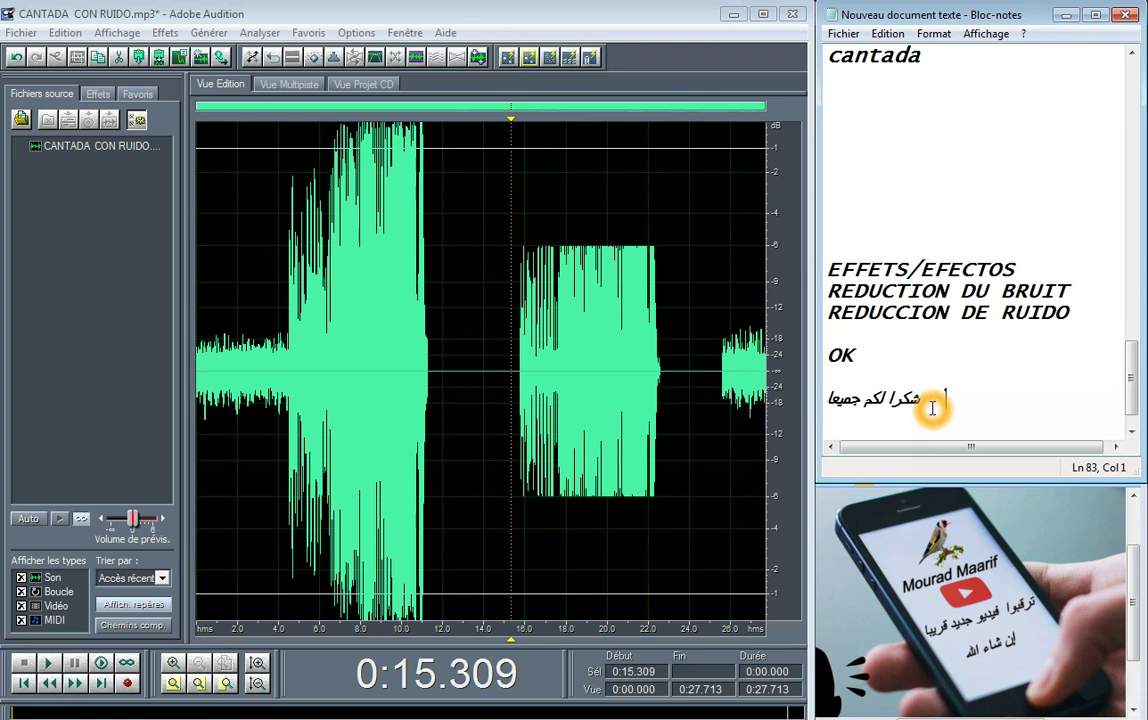
# Add the line "Gracias a todos" below the Arabic thank-you in the note
pyautogui.press('Return')
pyautogui.write('gRA')
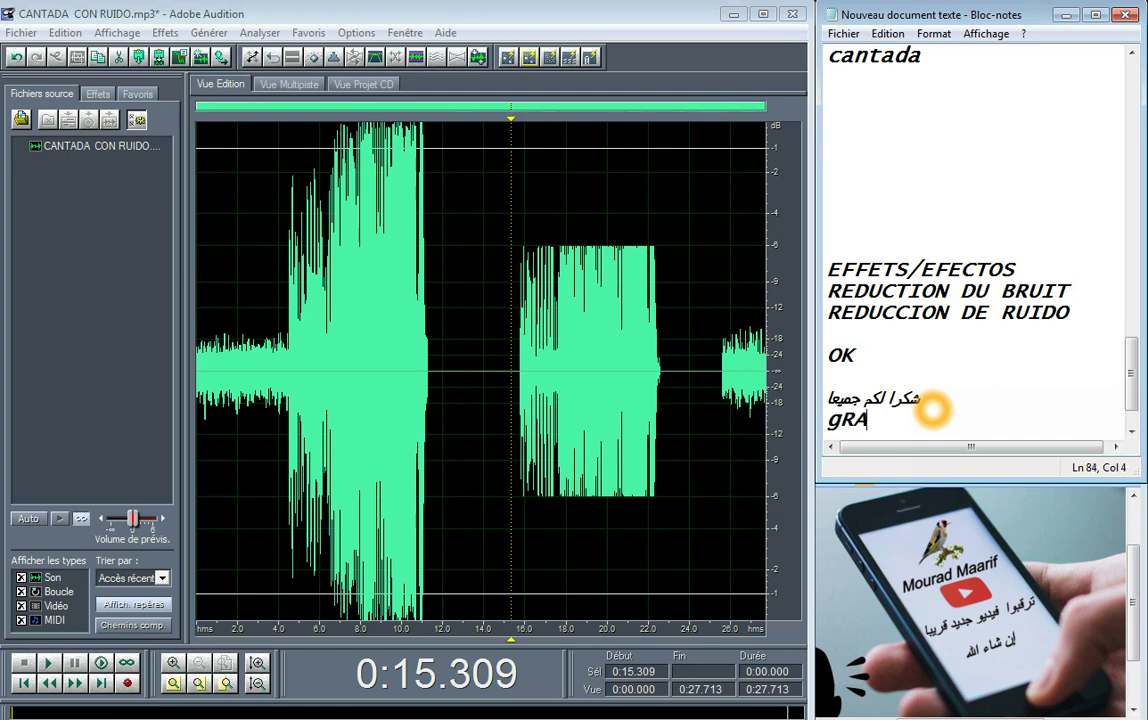
pyautogui.press('BackSpace')
pyautogui.press('BackSpace')
pyautogui.write('g')
pyautogui.press('BackSpace')
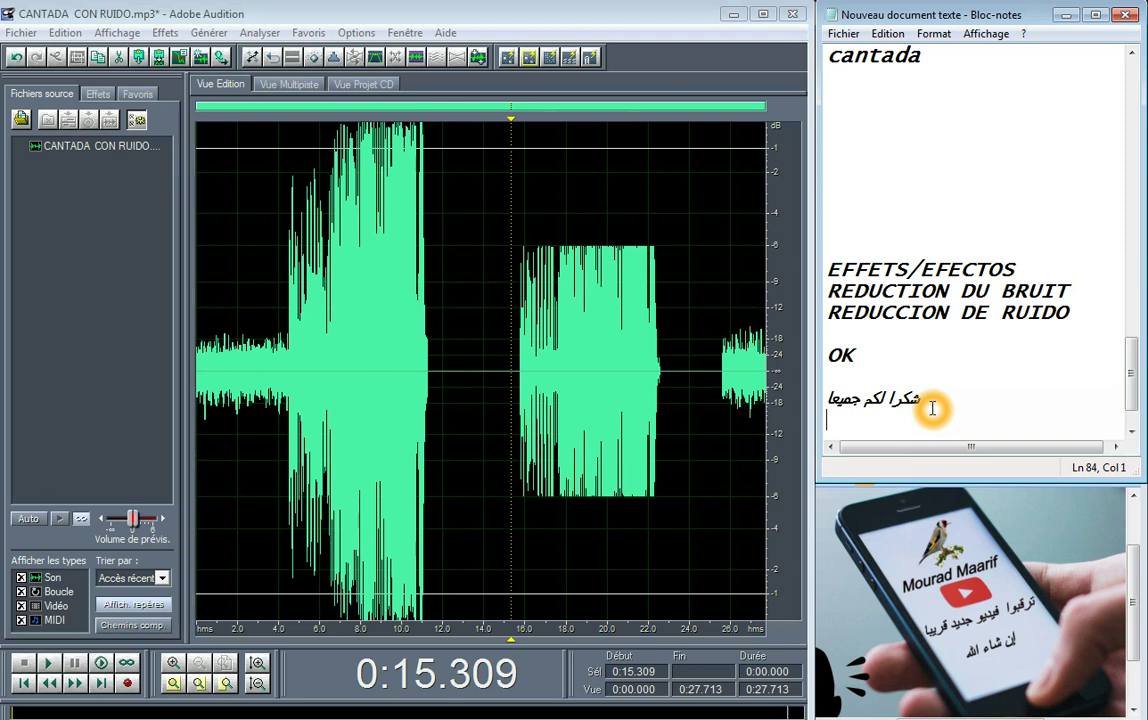
pyautogui.write('g')
pyautogui.press('BackSpace')
pyautogui.write('Gracia')
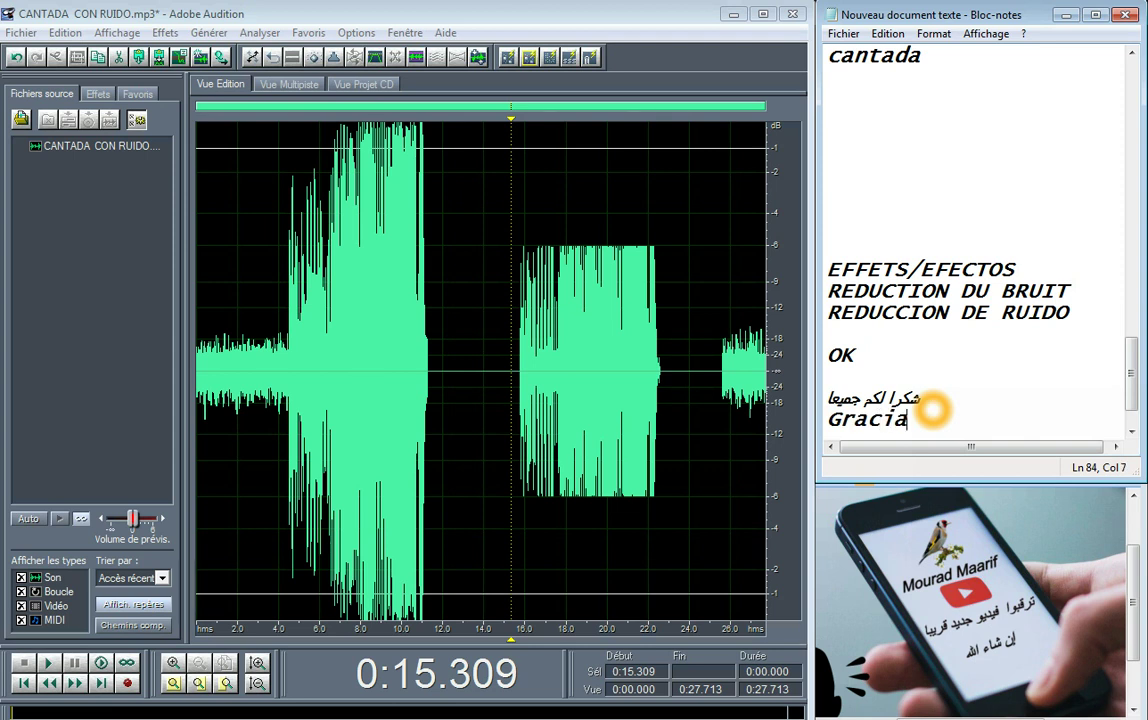
pyautogui.write('s a todos')
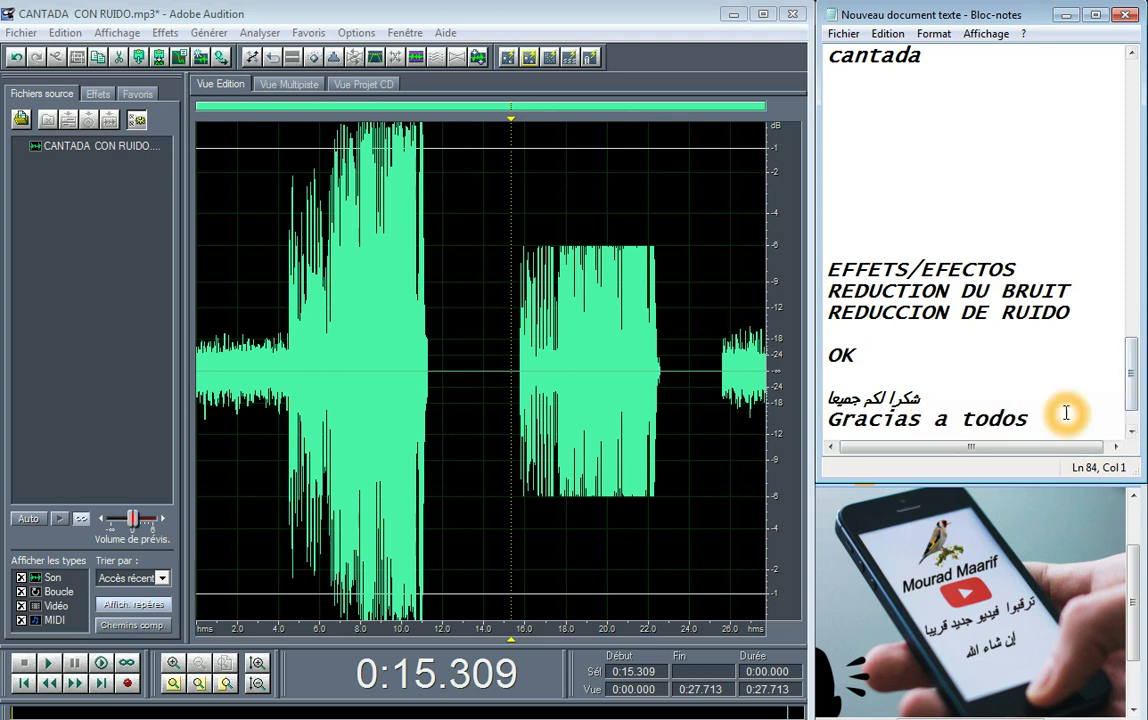
# Insert ten line breaks after "Gracias a todos" at the end of the note
pyautogui.press('Return')
pyautogui.press('Return')
pyautogui.press('Return')
pyautogui.press('Return')
pyautogui.press('Return')
pyautogui.press('Return')
pyautogui.press('Return')
pyautogui.press('Return')
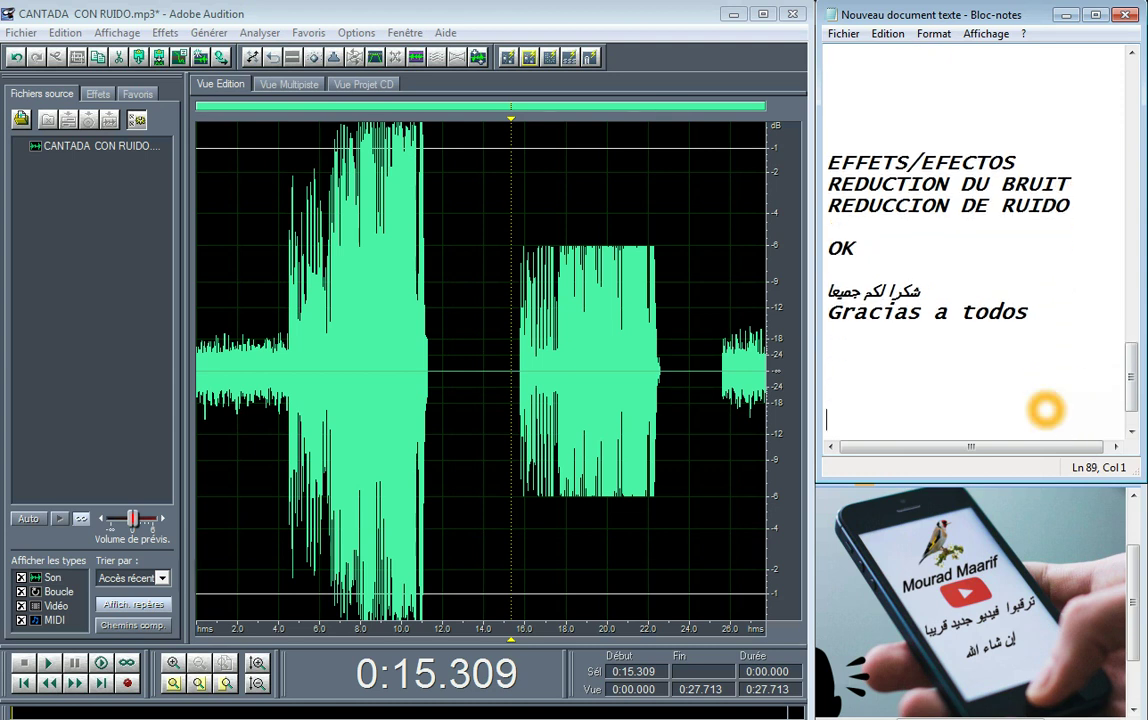
pyautogui.press('Return')
pyautogui.press('Return')
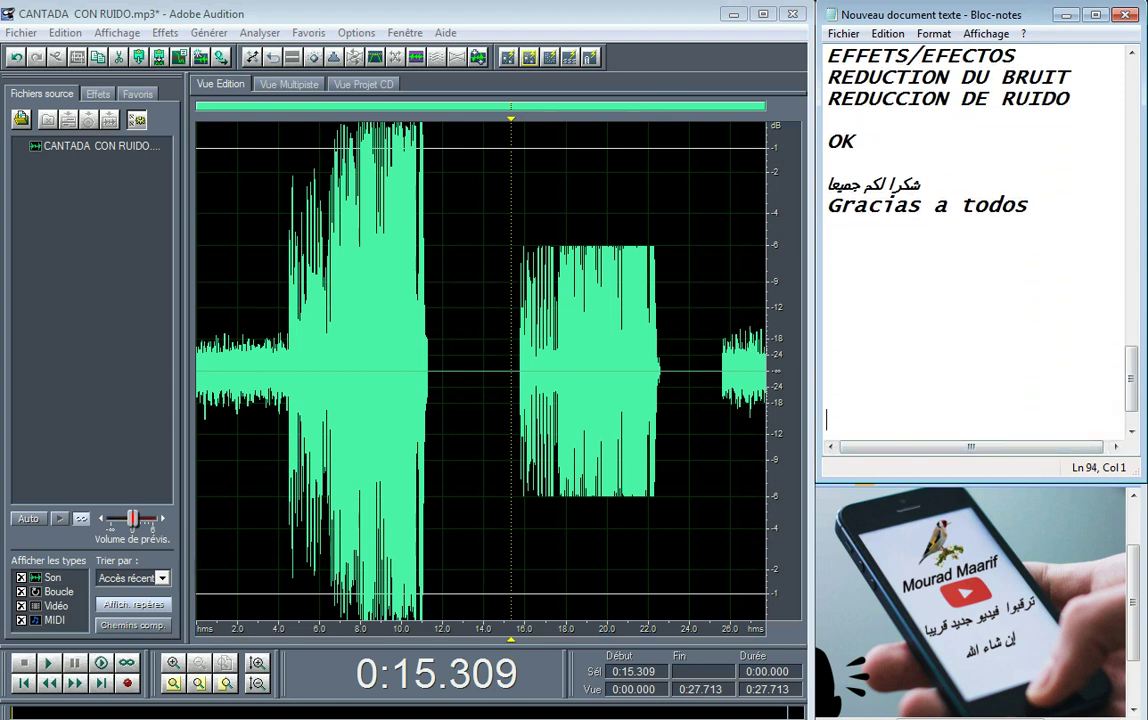